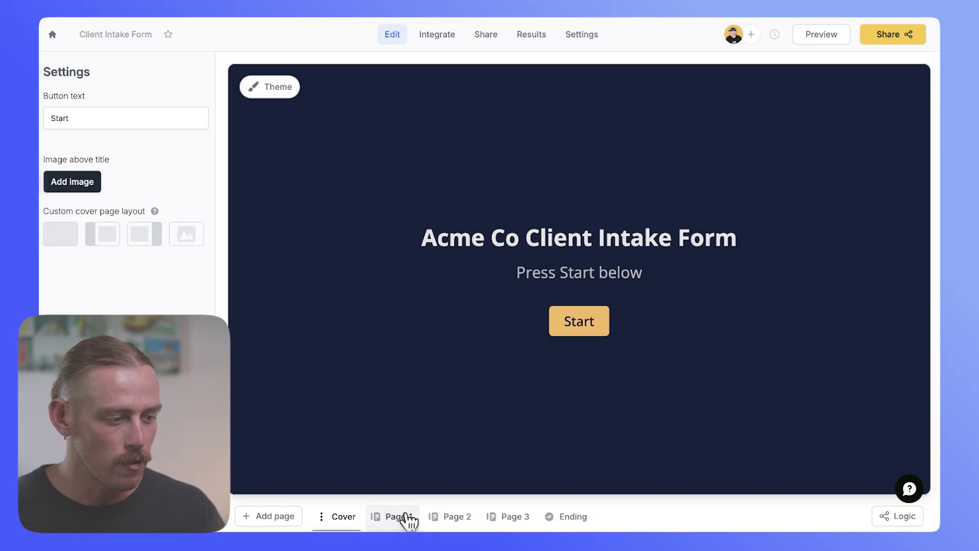
Look through Page 1, Page 2, Page 3 and the Cover, then check Results, which show no submissions.
{"action": "left_click", "coordinate": [403, 518]}
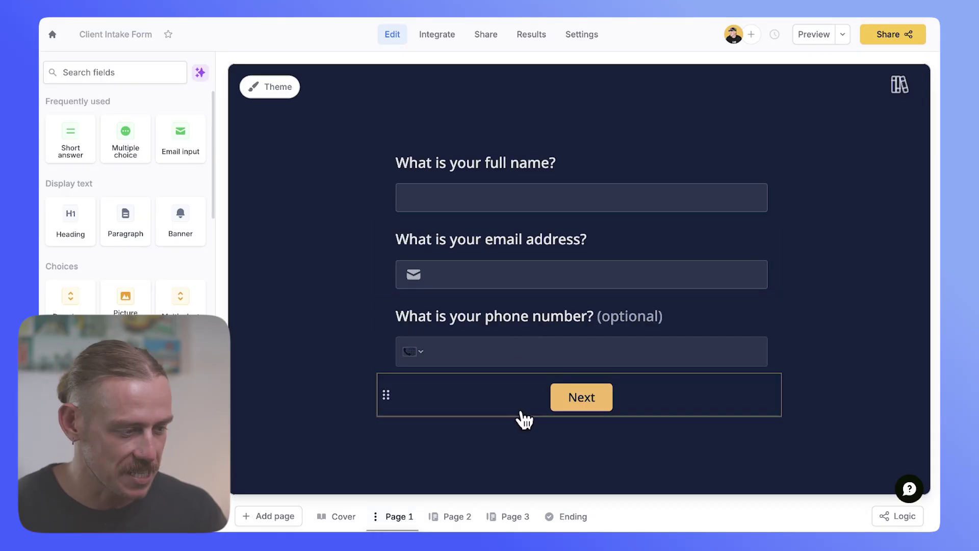
{"action": "left_click", "coordinate": [462, 517]}
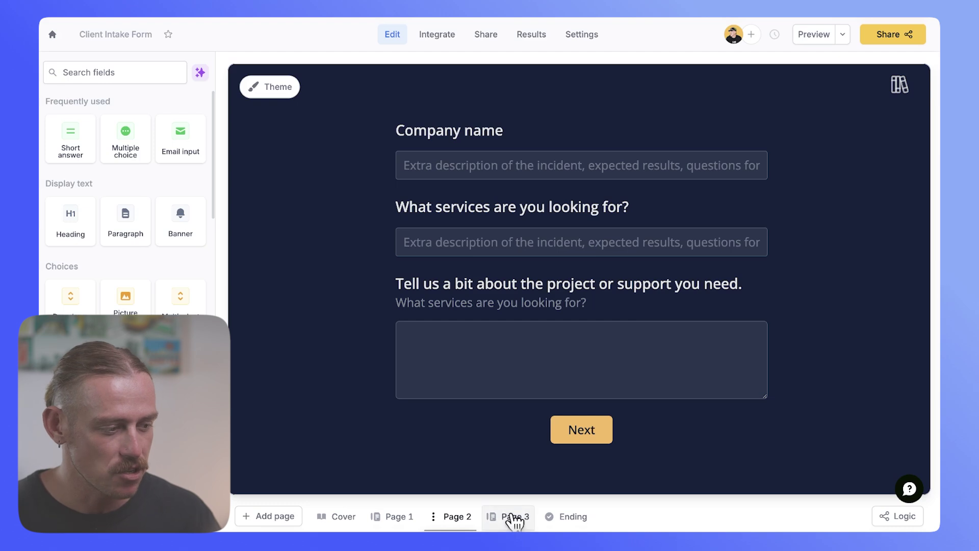
{"action": "left_click", "coordinate": [515, 518]}
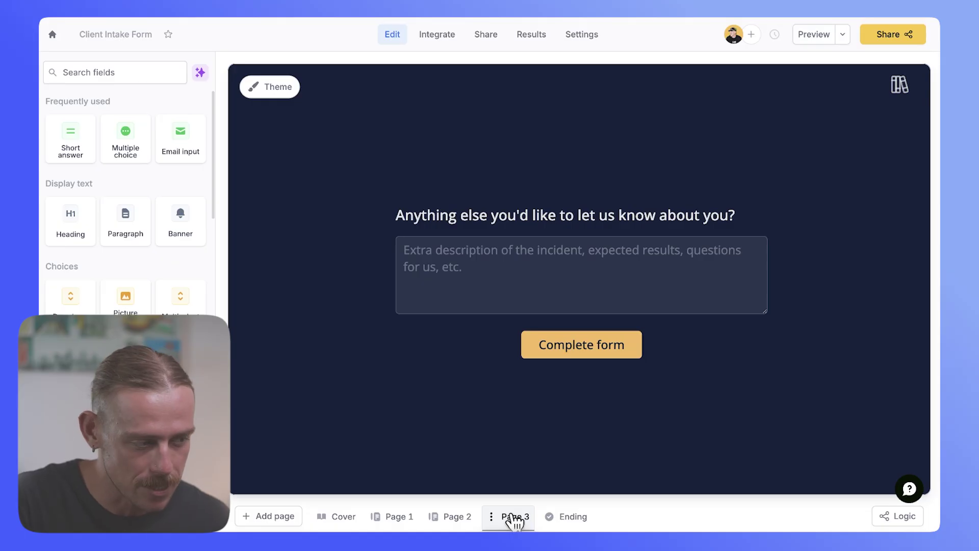
{"action": "left_click", "coordinate": [342, 517]}
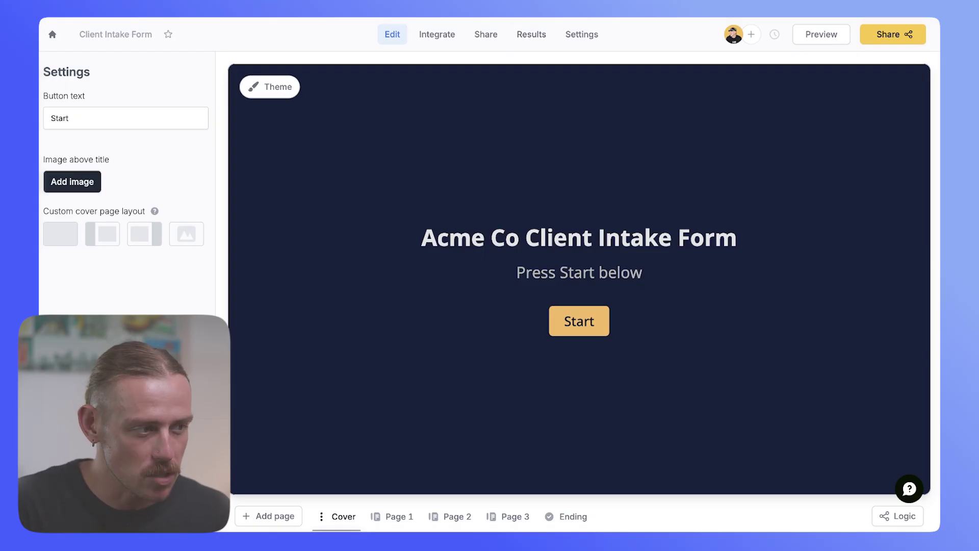
{"action": "left_click", "coordinate": [526, 35]}
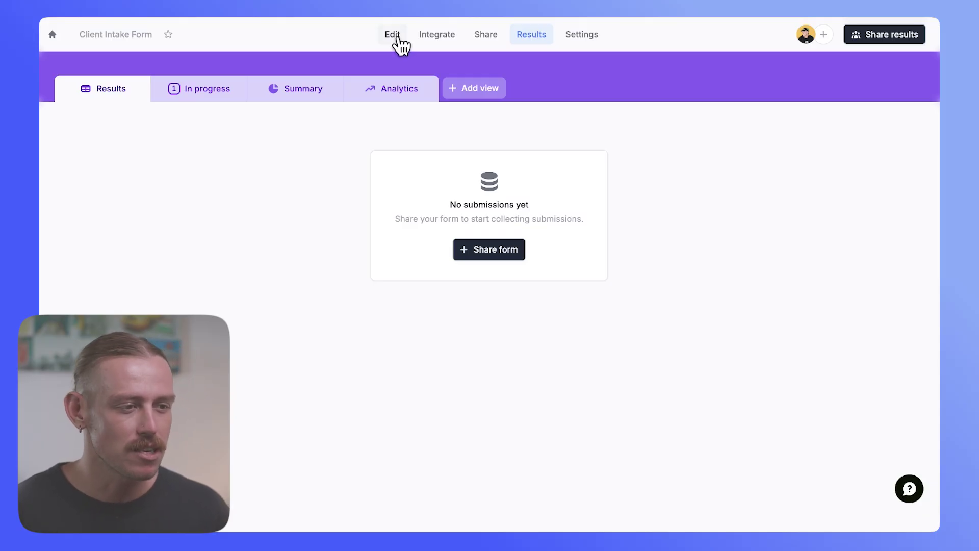
Return to the form editor and show Page 1 with its name, email and phone questions.
{"action": "left_click", "coordinate": [394, 37]}
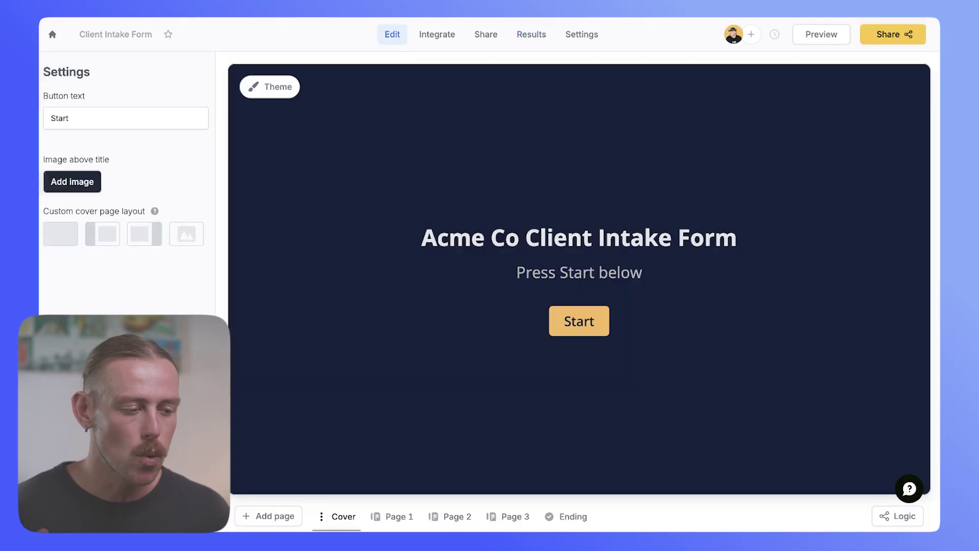
{"action": "left_click", "coordinate": [398, 517]}
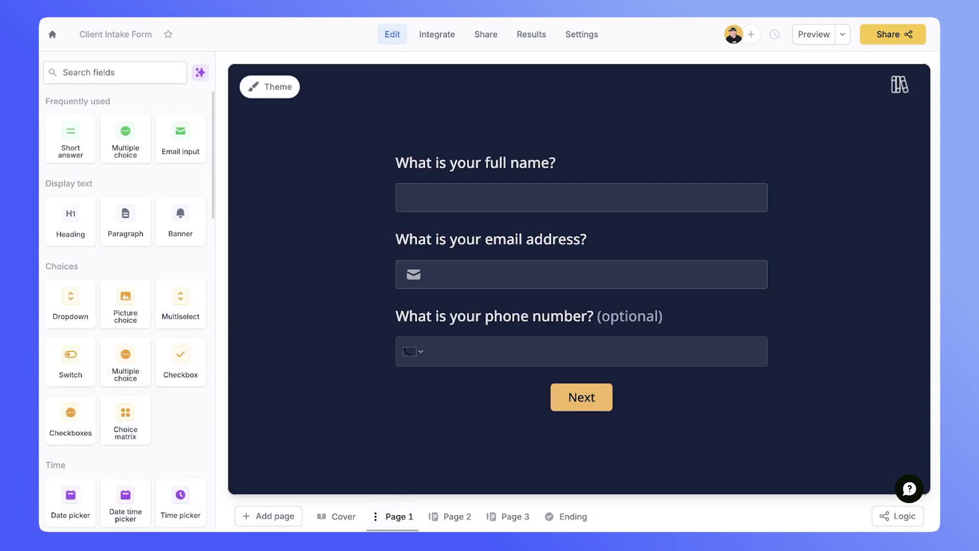
{"action": "scroll", "coordinate": [125, 306], "scroll_direction": "down", "scroll_amount": 1}
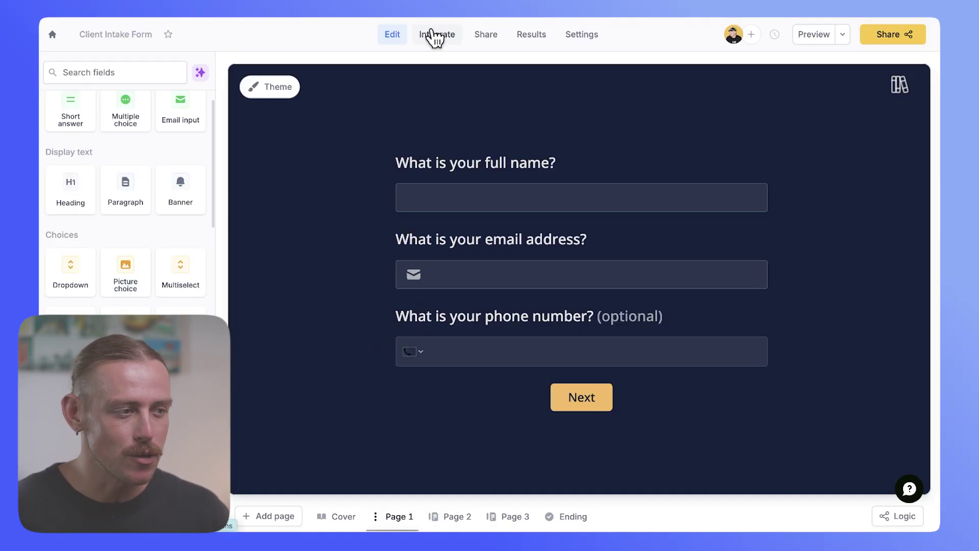
Show the Integrate catalogue listing Google Sheets, Airtable, Notion and other apps.
{"action": "left_click", "coordinate": [434, 36]}
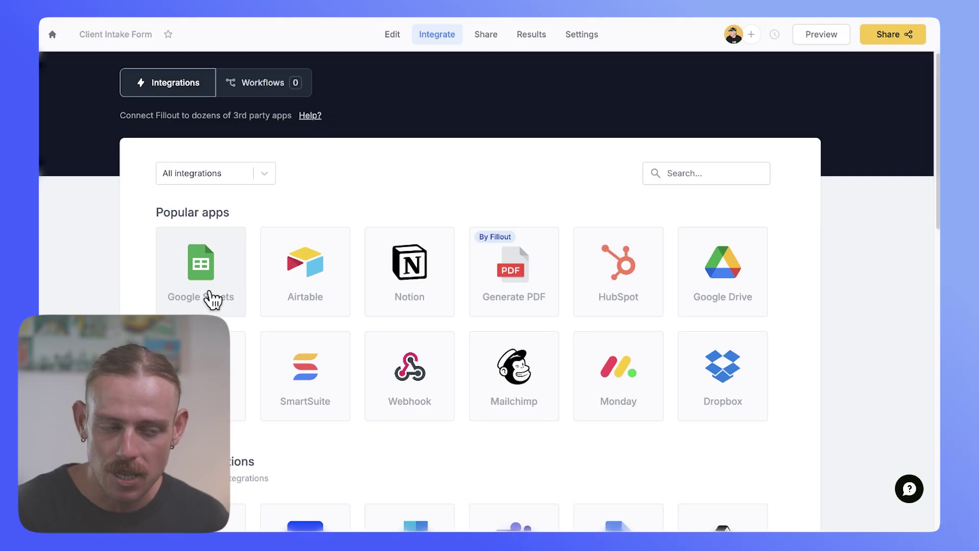
Connect SmartSuite to create Acme CRM Accounts records, mapping Account Name to Company name.
{"action": "left_click", "coordinate": [296, 294]}
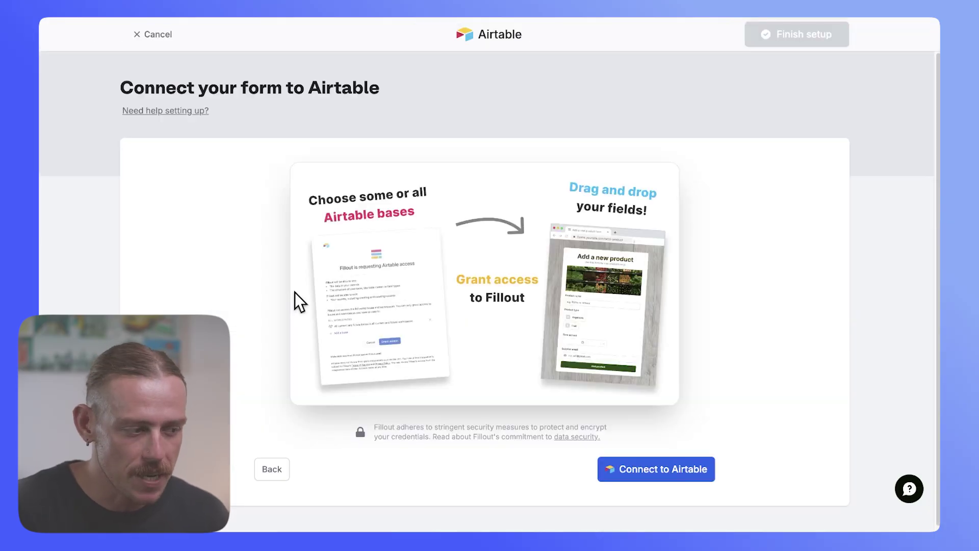
{"action": "left_click", "coordinate": [658, 477]}
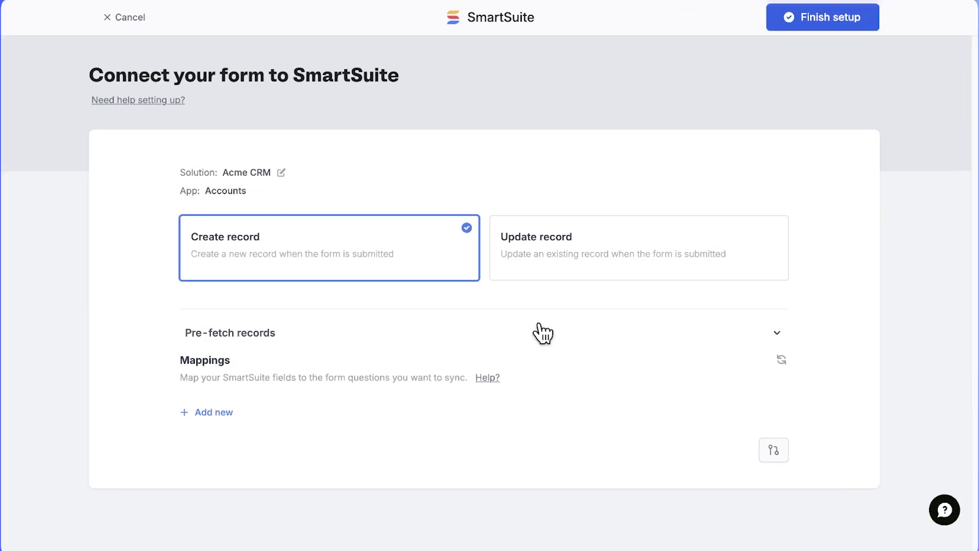
{"action": "left_click", "coordinate": [217, 413]}
{"action": "left_click", "coordinate": [217, 410]}
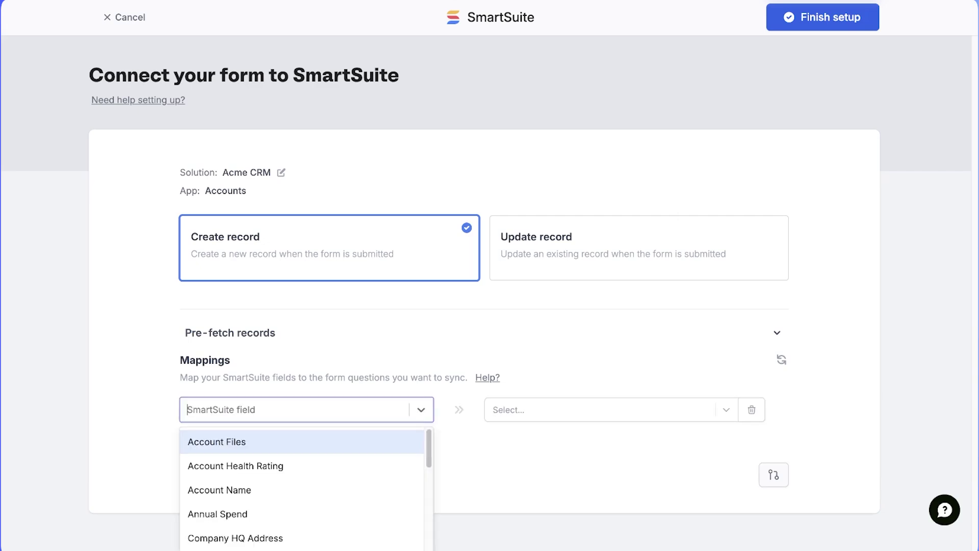
{"action": "left_click", "coordinate": [220, 490]}
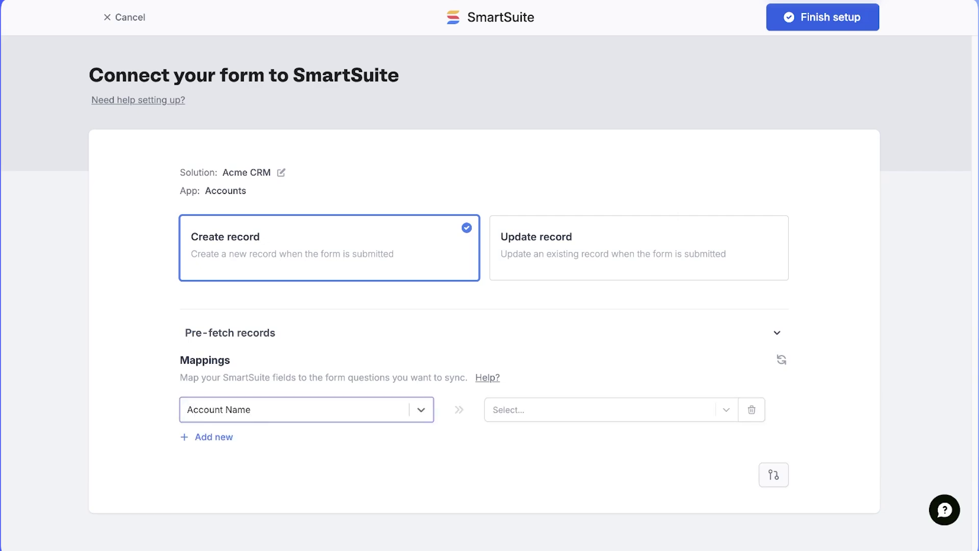
{"action": "left_click", "coordinate": [597, 410]}
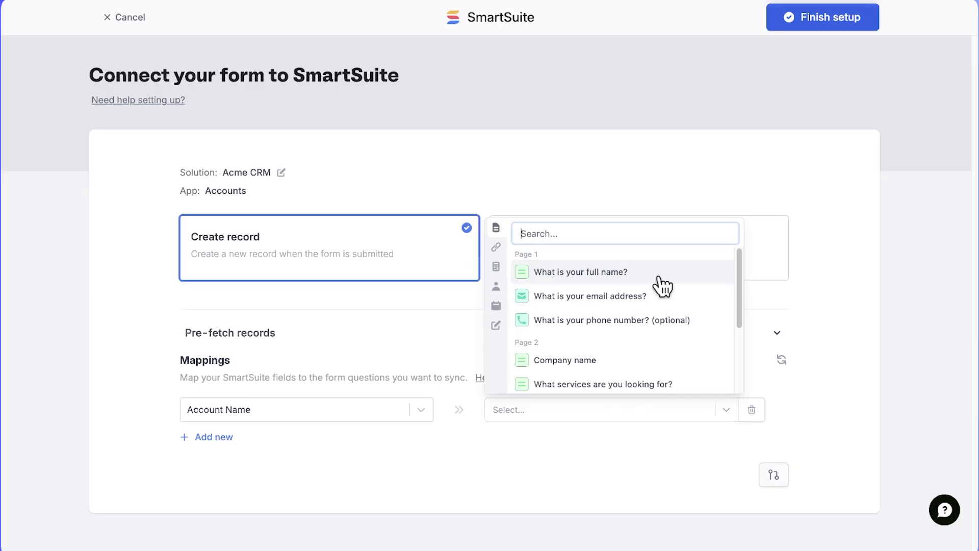
{"action": "left_click", "coordinate": [609, 362]}
Add a second mapping row and a run condition to the SmartSuite integration.
{"action": "left_click", "coordinate": [210, 437]}
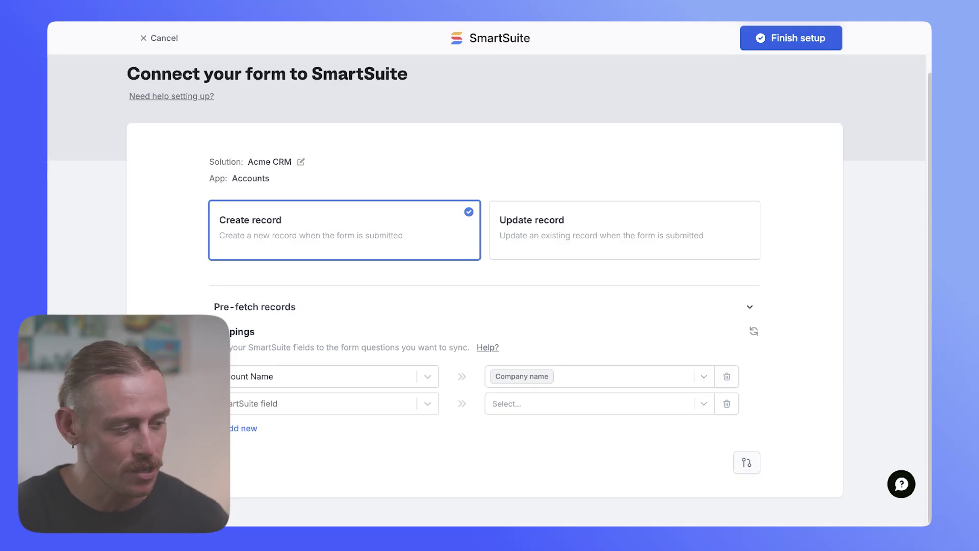
{"action": "left_click", "coordinate": [748, 463]}
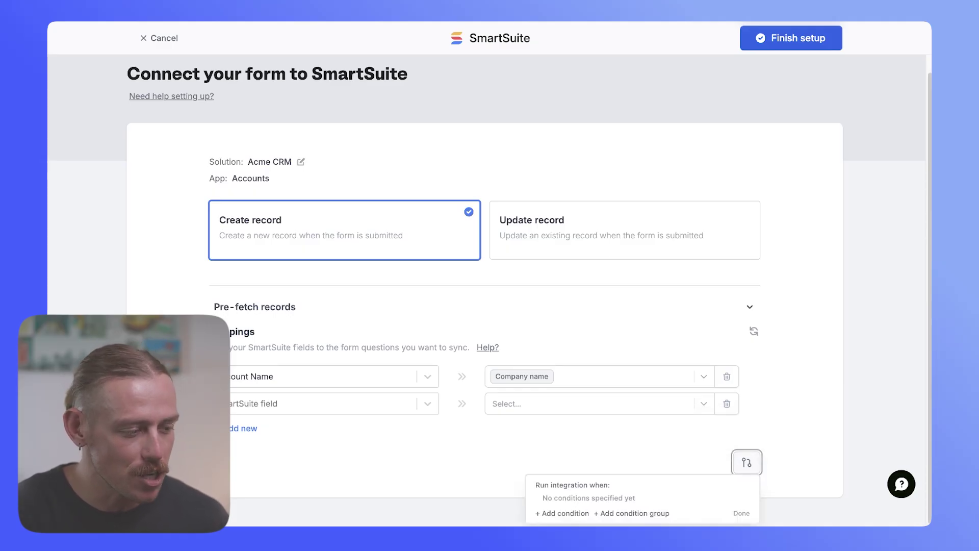
{"action": "left_click", "coordinate": [563, 513]}
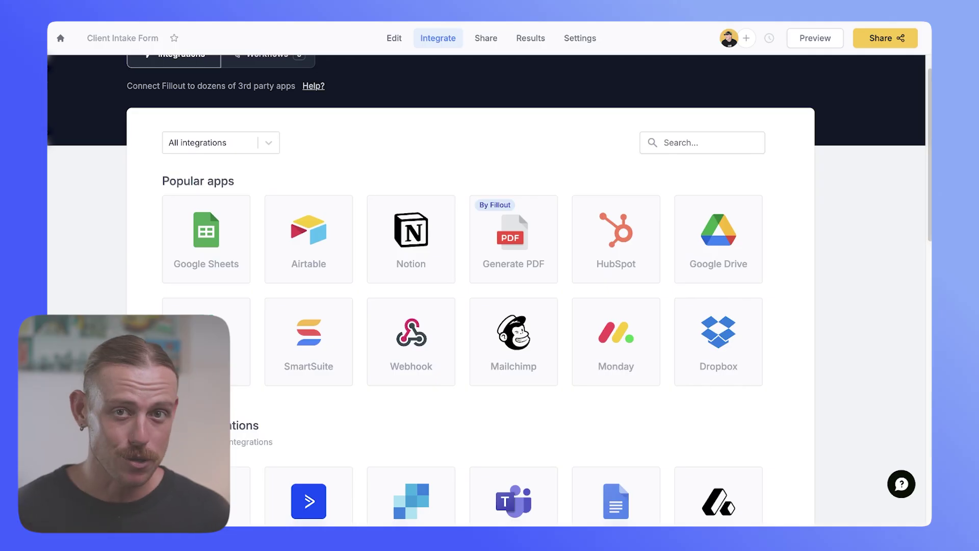
Browse the Workflows templates for notifications, approvals, meeting reminders and AI emails.
{"action": "scroll", "coordinate": [488, 290], "scroll_direction": "up", "scroll_amount": 1}
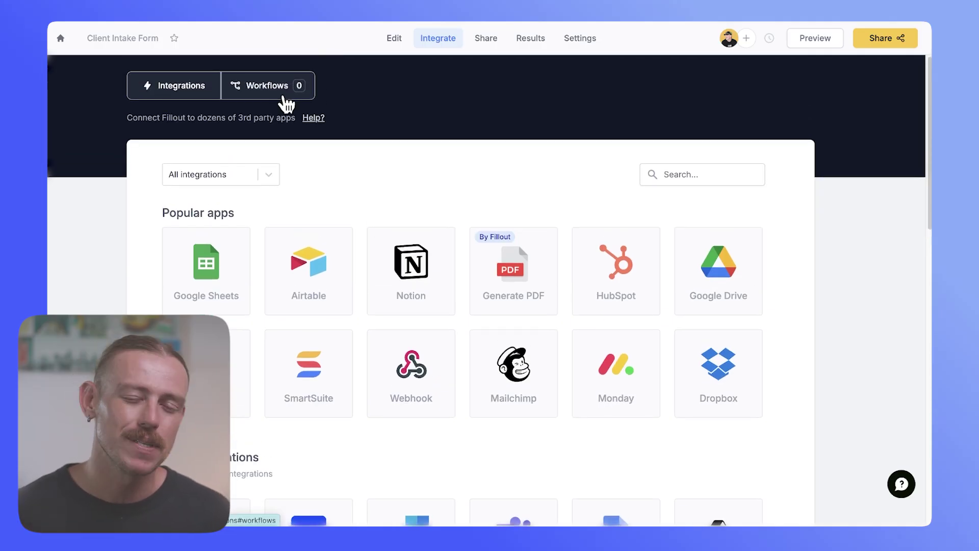
{"action": "left_click", "coordinate": [285, 98]}
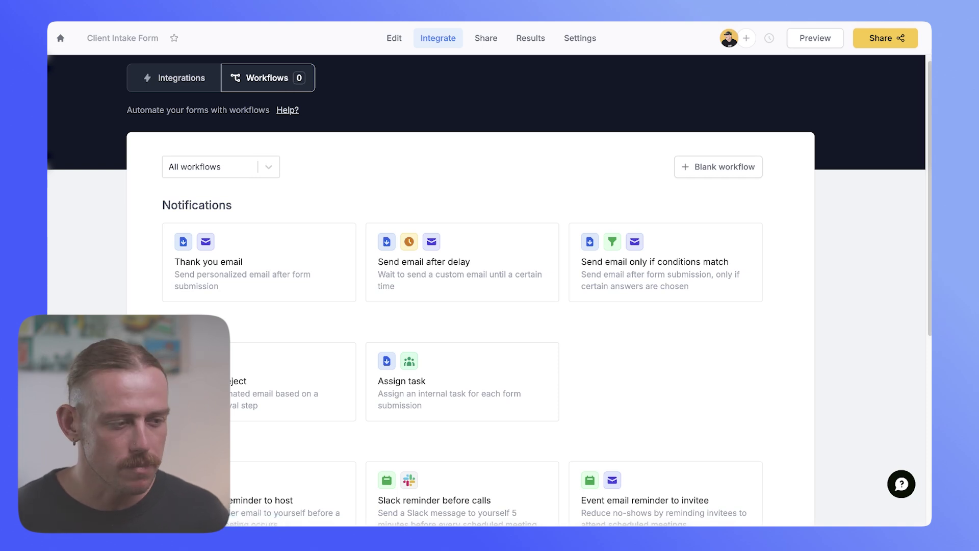
{"action": "scroll", "coordinate": [345, 257], "scroll_direction": "down", "scroll_amount": 1}
{"action": "scroll", "coordinate": [345, 258], "scroll_direction": "down", "scroll_amount": 1}
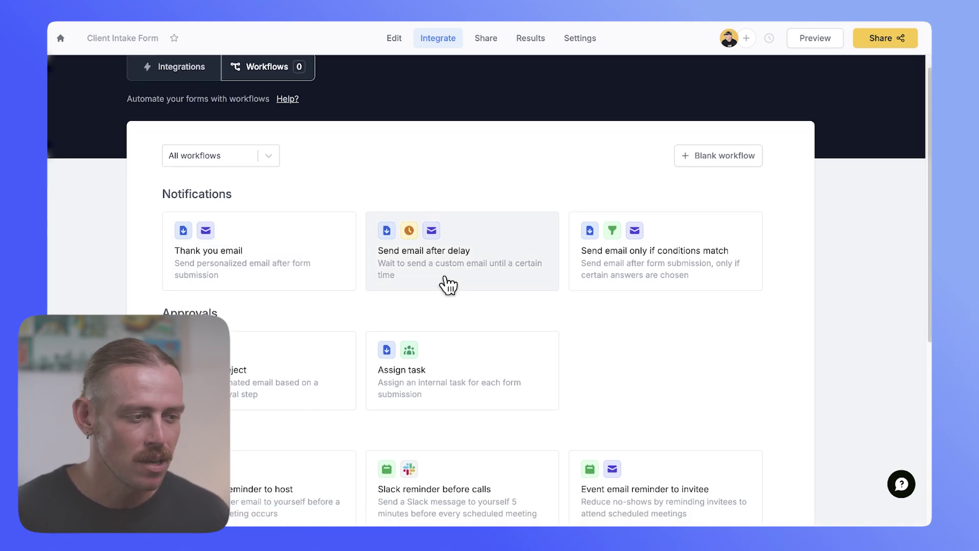
{"action": "scroll", "coordinate": [498, 278], "scroll_direction": "down", "scroll_amount": 3}
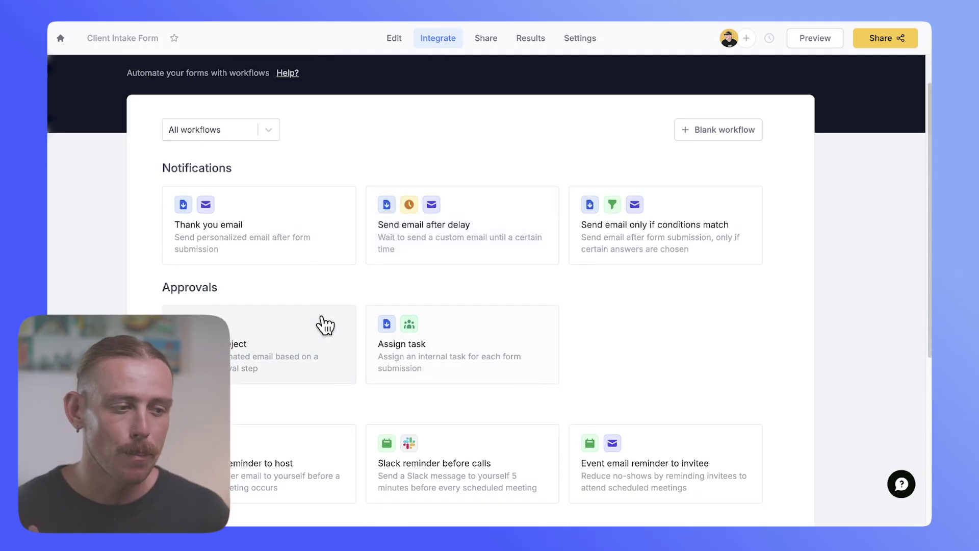
{"action": "scroll", "coordinate": [320, 329], "scroll_direction": "down", "scroll_amount": 2}
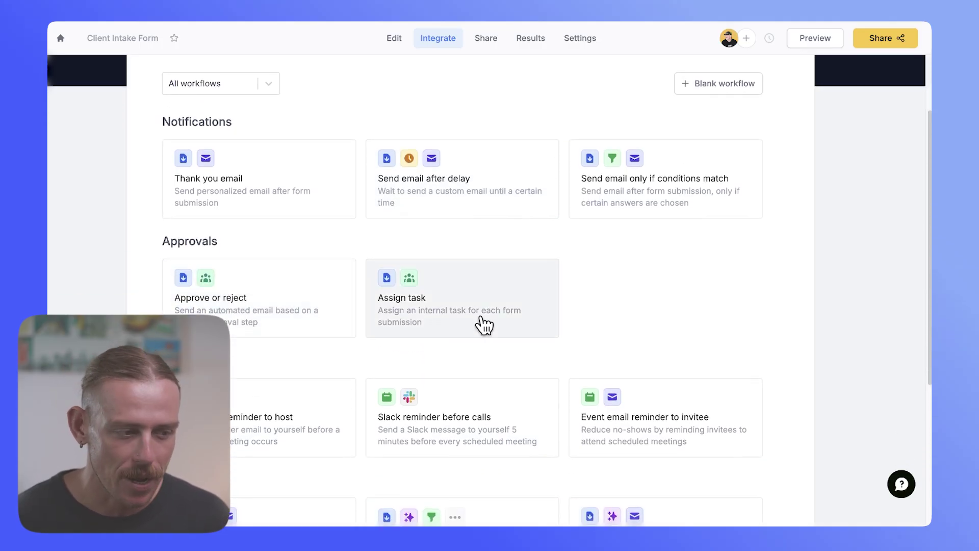
{"action": "scroll", "coordinate": [485, 326], "scroll_direction": "down", "scroll_amount": 2}
{"action": "scroll", "coordinate": [531, 395], "scroll_direction": "down", "scroll_amount": 1}
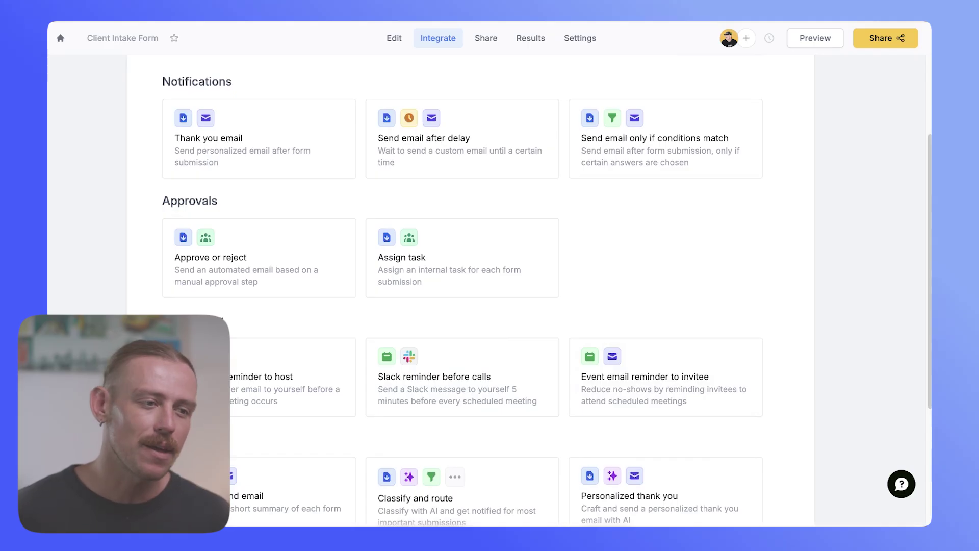
Create a workflow from the Approve or reject template with approved and rejected email branches.
{"action": "left_click", "coordinate": [298, 252]}
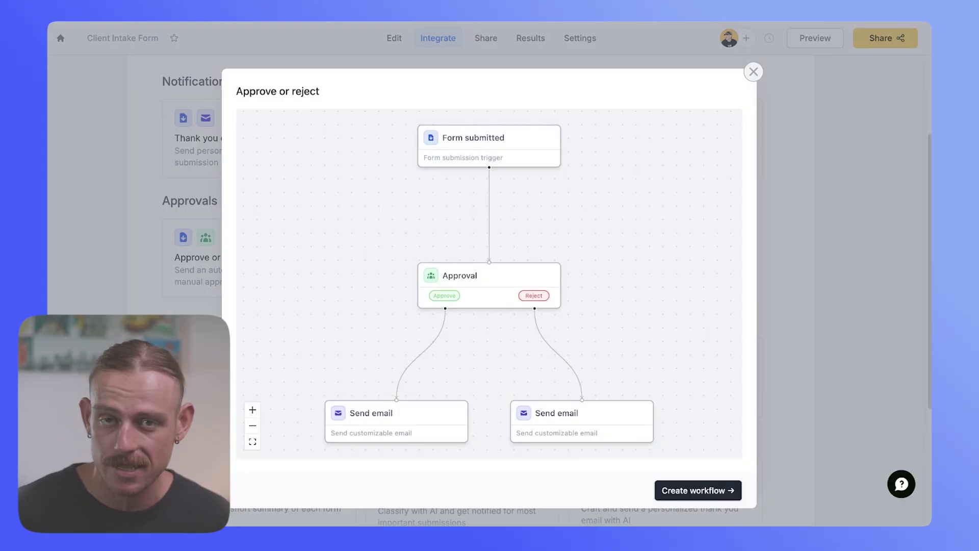
{"action": "left_click", "coordinate": [721, 487]}
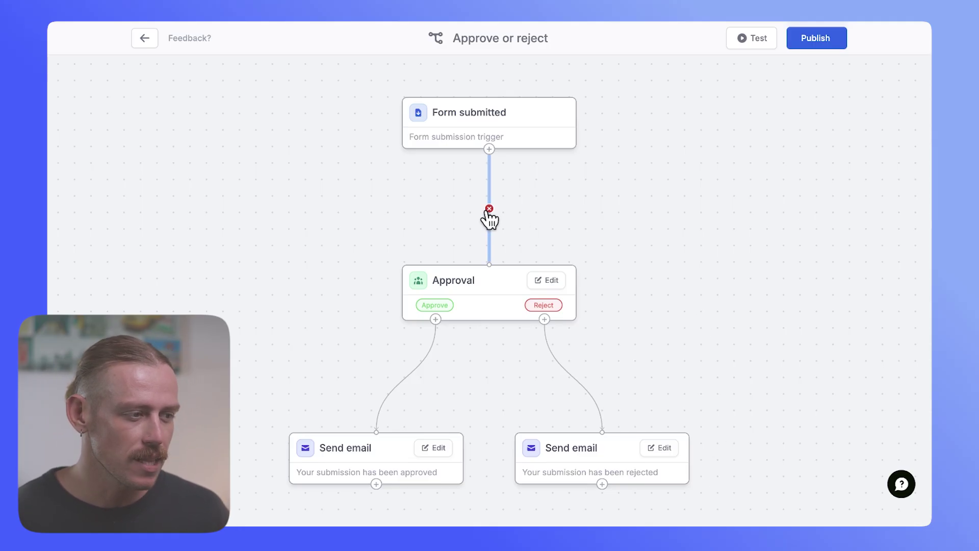
Add an AI text step prompted 'Respond to the submission, with a personal and helpful message' above Approval.
{"action": "left_click", "coordinate": [489, 149]}
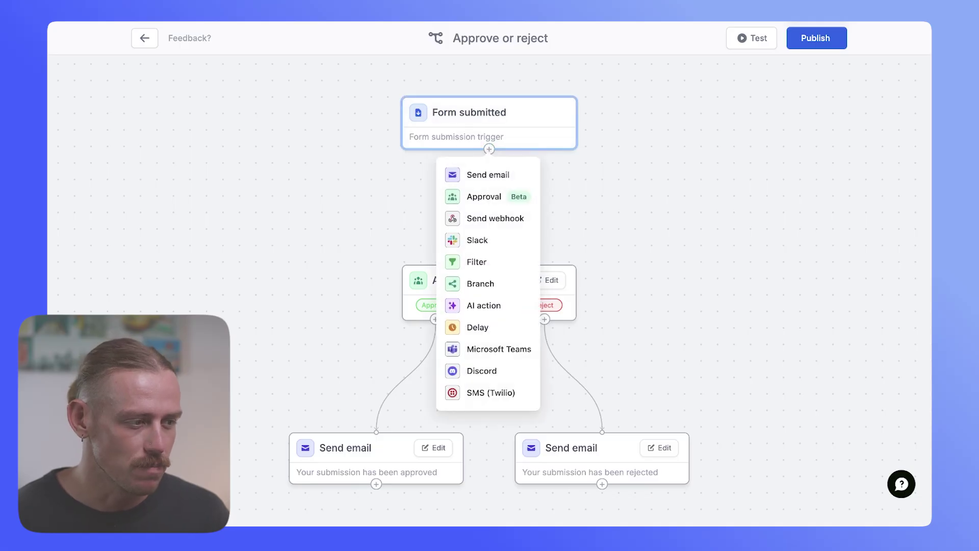
{"action": "left_click", "coordinate": [497, 312]}
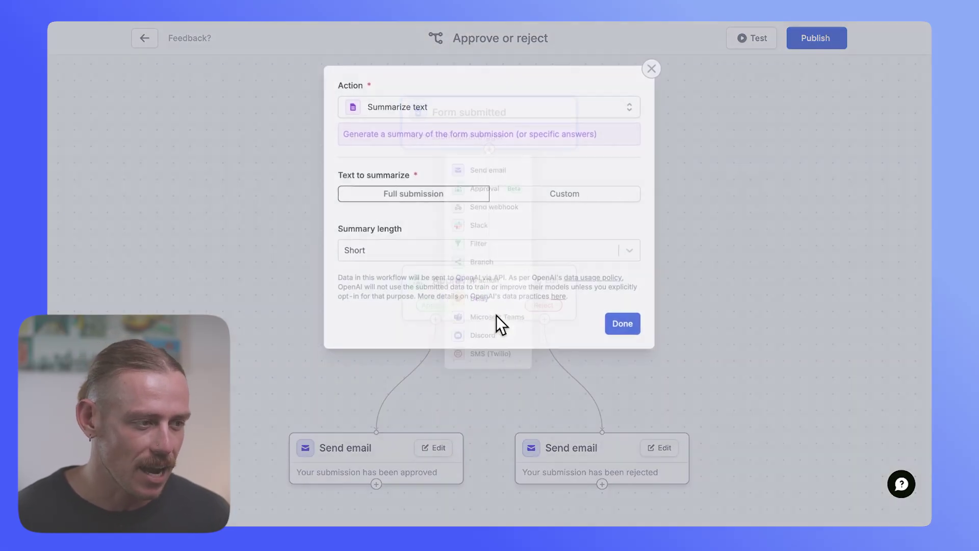
{"action": "left_click", "coordinate": [448, 108]}
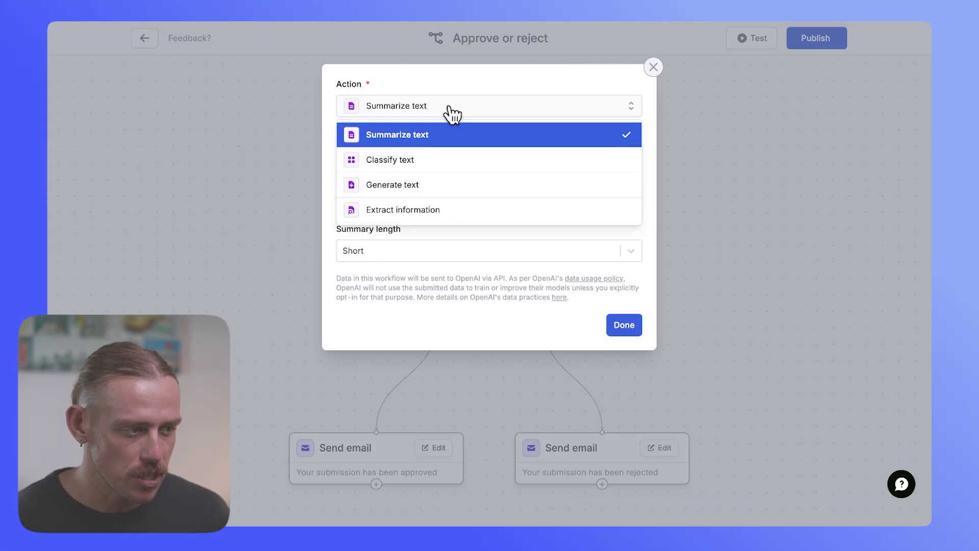
{"action": "left_click", "coordinate": [392, 185]}
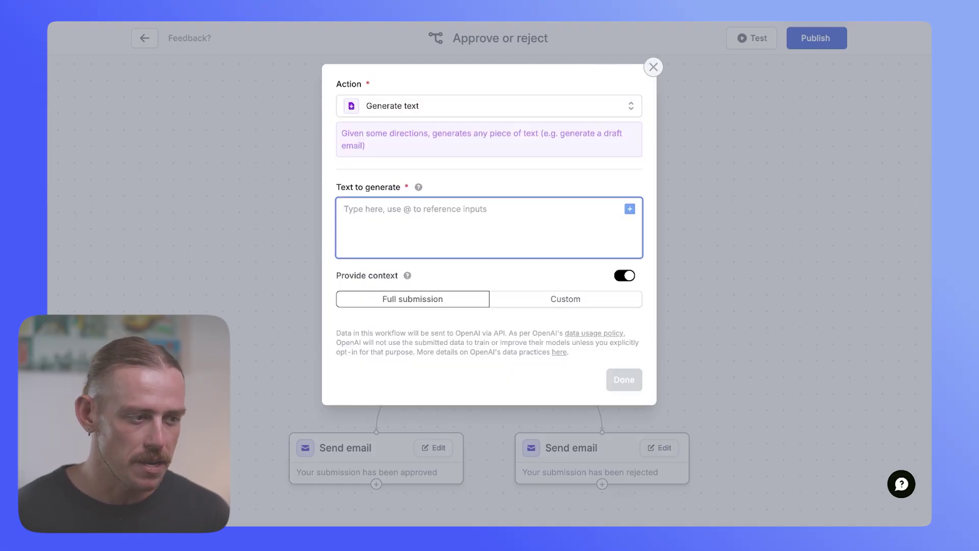
{"action": "type", "text": "Re"}
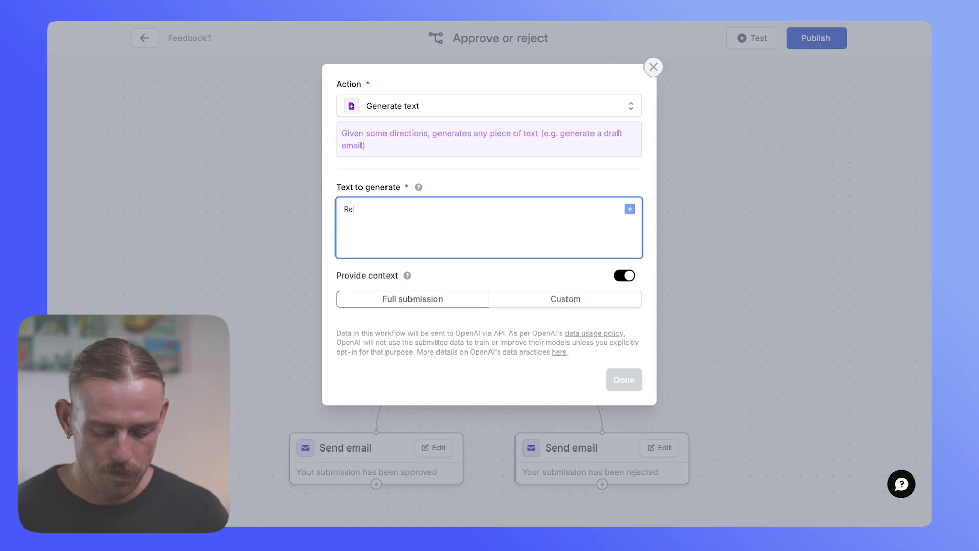
{"action": "type", "text": "spond to the submissi"}
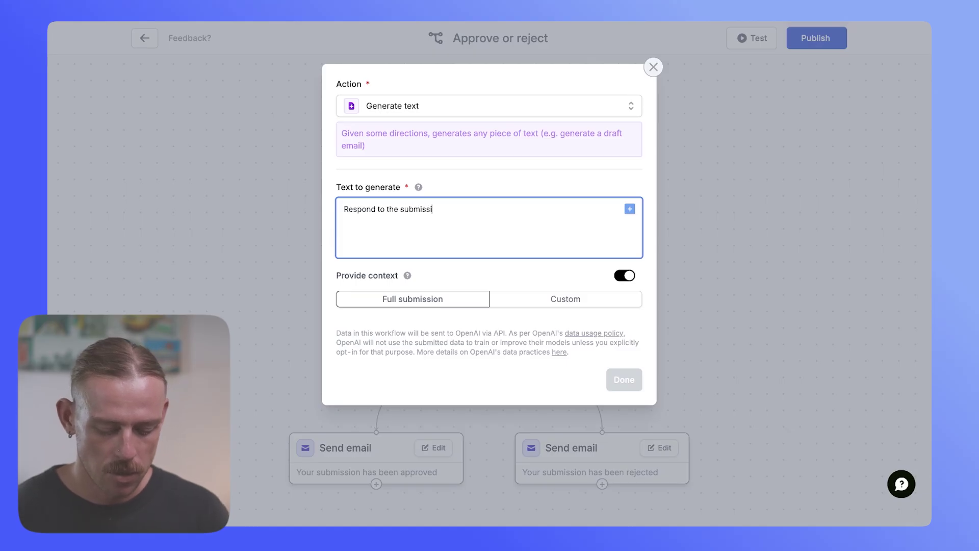
{"action": "type", "text": "on, with a personal"}
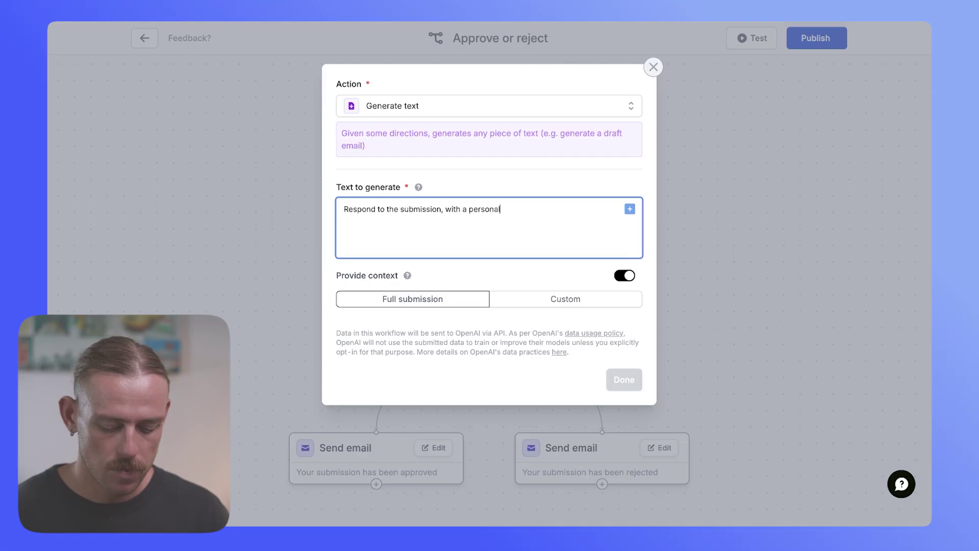
{"action": "type", "text": " and helpful message"}
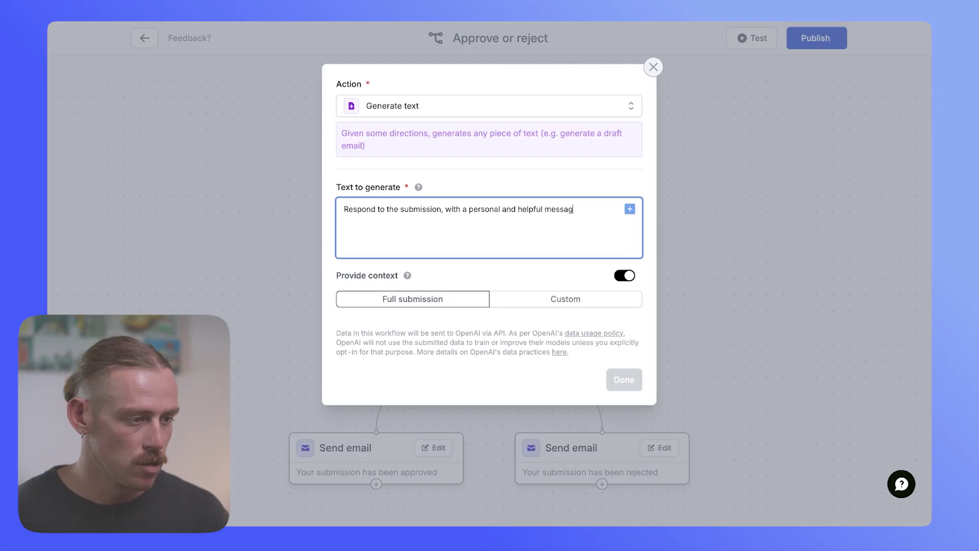
{"action": "left_click", "coordinate": [626, 384]}
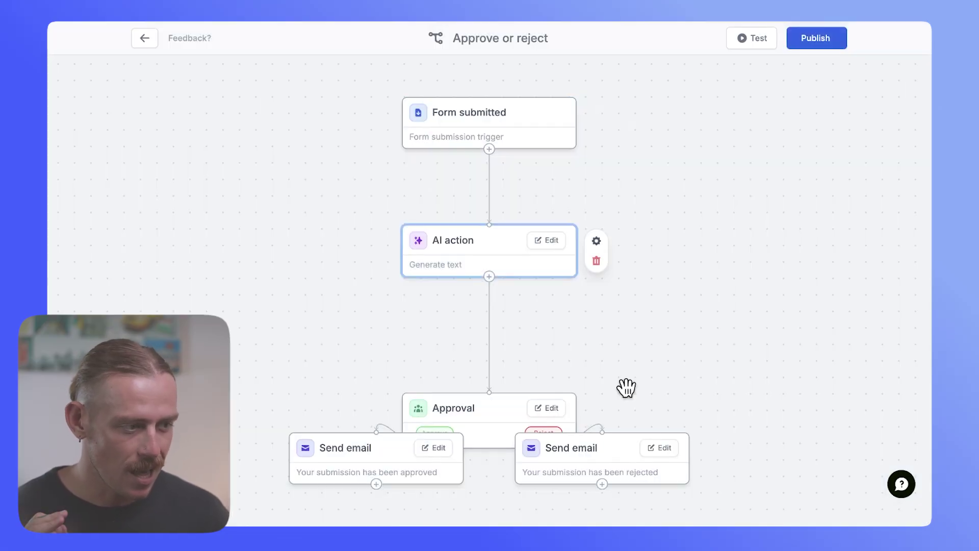
{"action": "left_click_drag", "start_coordinate": [488, 406], "coordinate": [490, 324]}
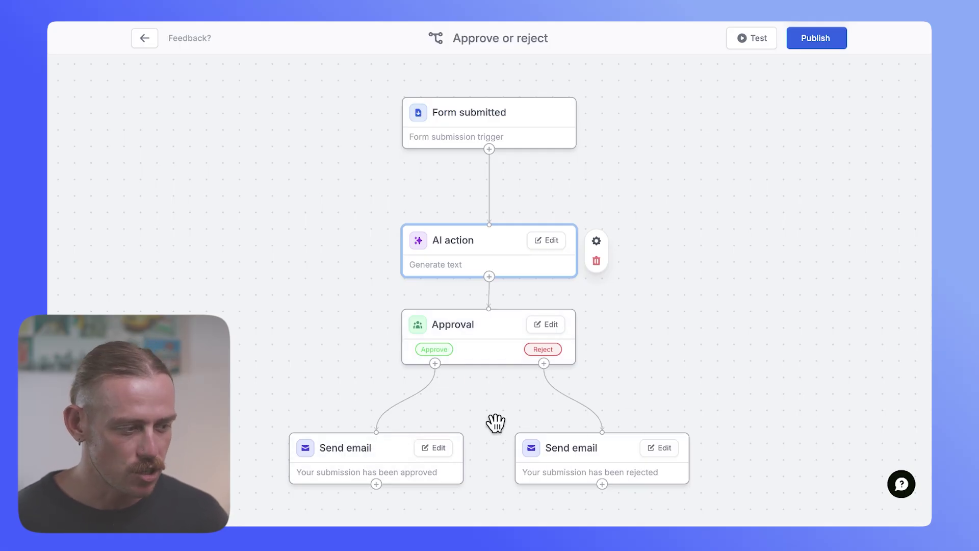
Delete the Send email step from the Reject branch.
{"action": "left_click", "coordinate": [607, 451]}
{"action": "left_click", "coordinate": [709, 468]}
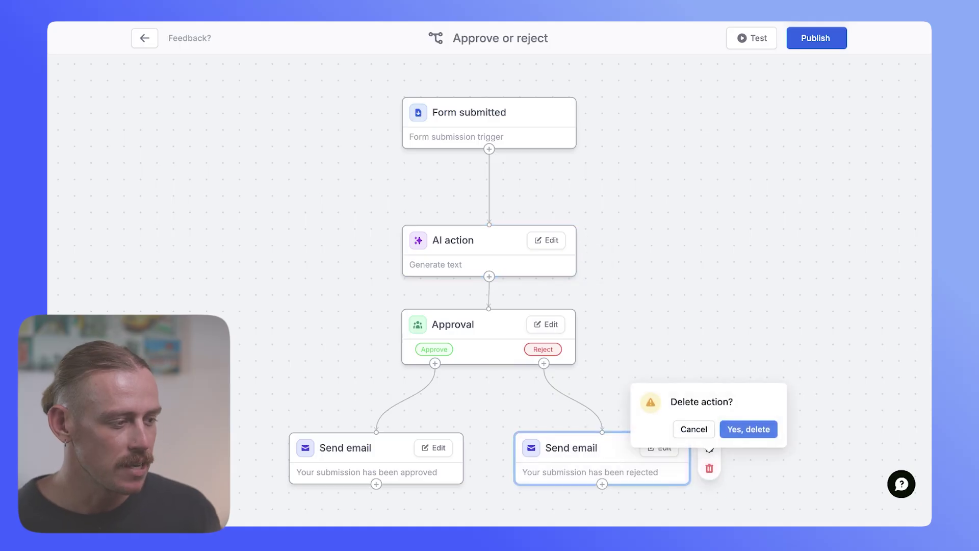
{"action": "left_click", "coordinate": [727, 433]}
Add a Slack action to the Reject branch that sends a custom message.
{"action": "left_click", "coordinate": [543, 363]}
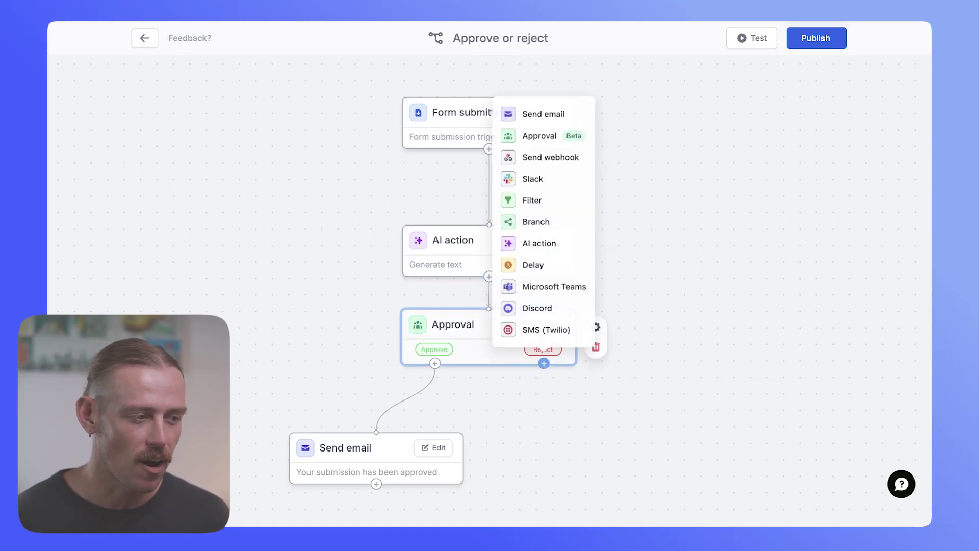
{"action": "left_click", "coordinate": [550, 178]}
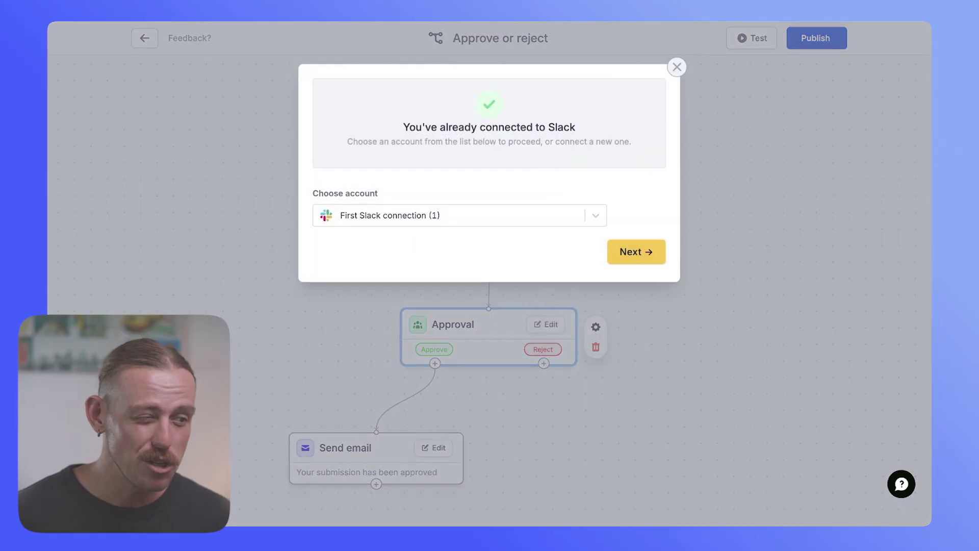
{"action": "left_click", "coordinate": [639, 251]}
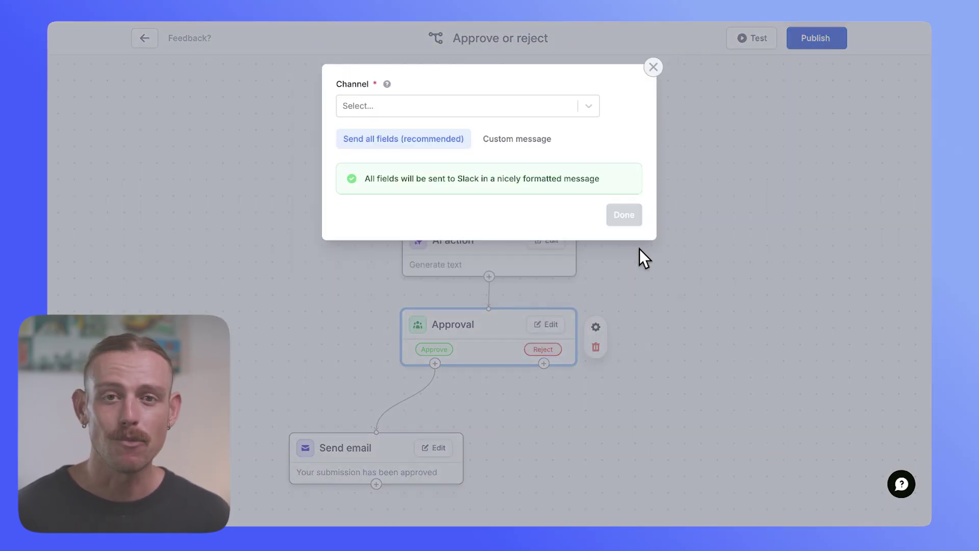
{"action": "left_click", "coordinate": [343, 106]}
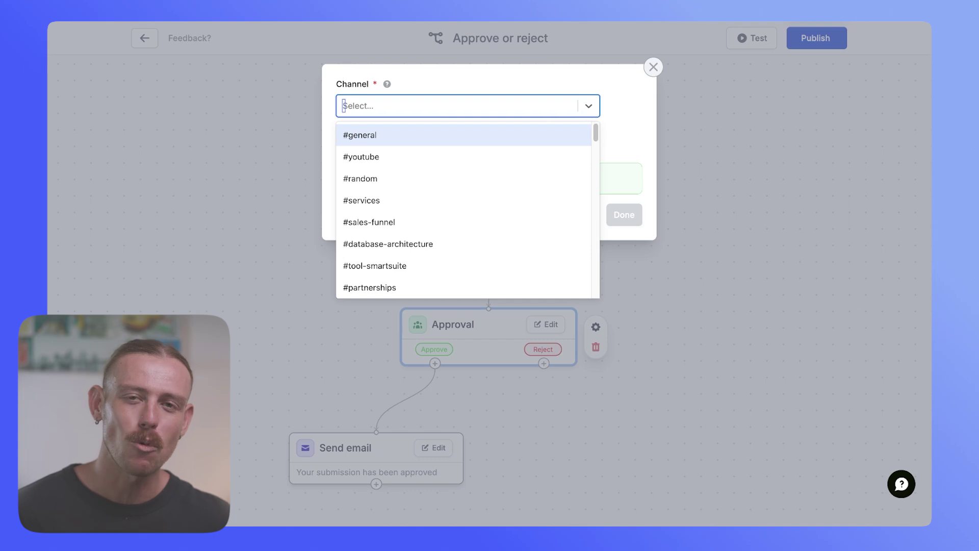
{"action": "left_click", "coordinate": [492, 146]}
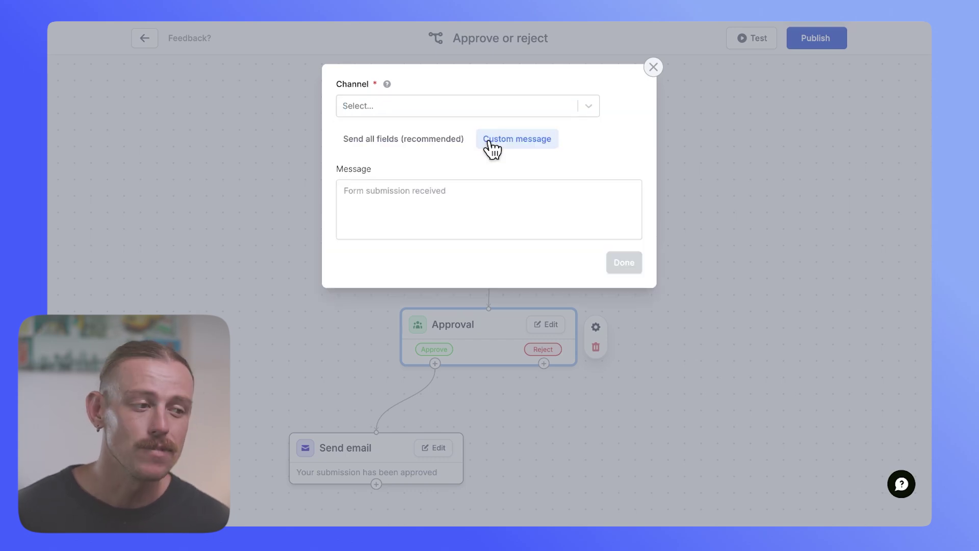
{"action": "left_click", "coordinate": [619, 204]}
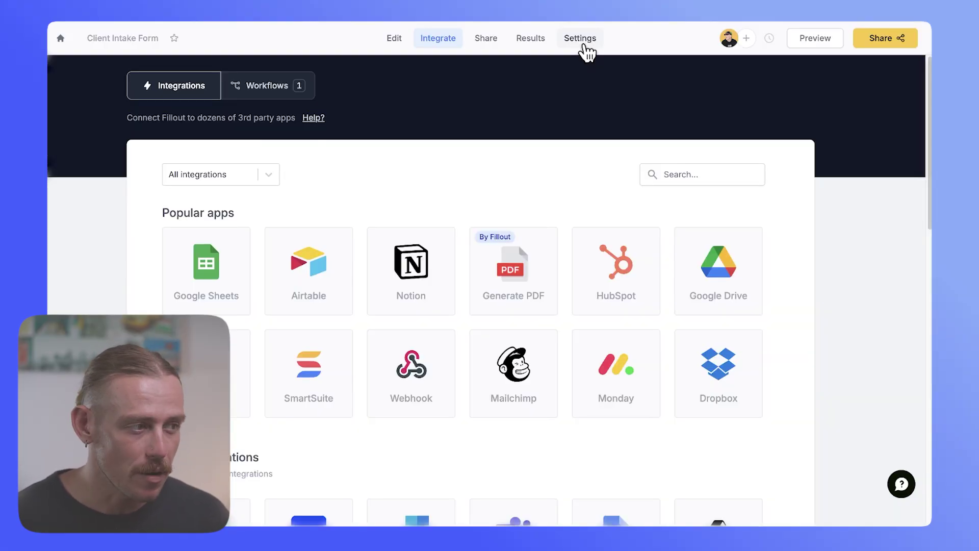
{"action": "left_click", "coordinate": [586, 52]}
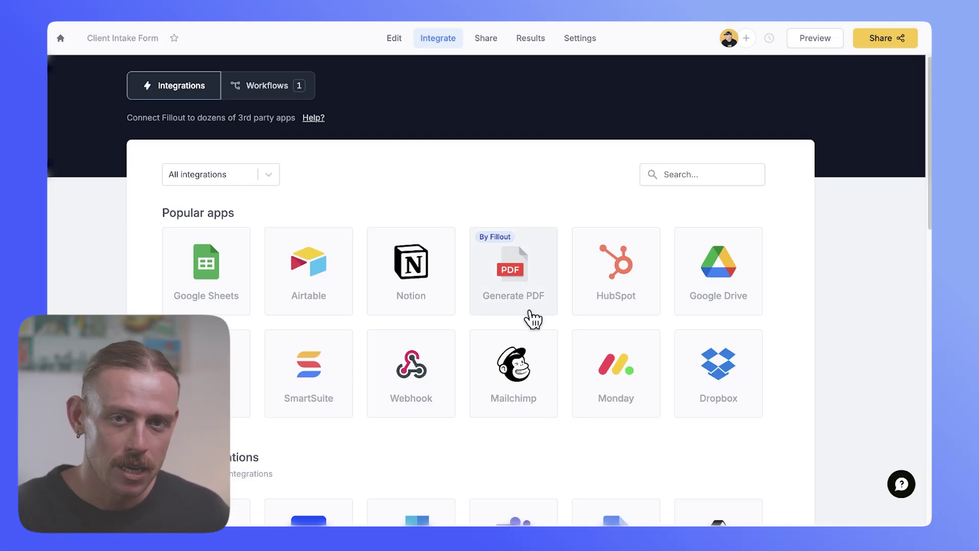
Start a Client Services Agreement PDF and add a page 1 text field mapped to full name.
{"action": "left_click", "coordinate": [531, 314]}
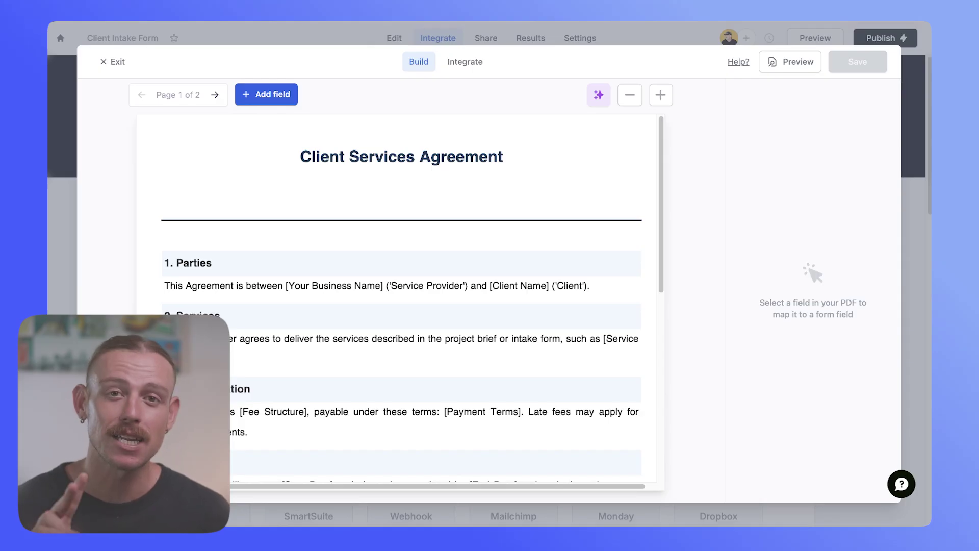
{"action": "scroll", "coordinate": [398, 301], "scroll_direction": "down", "scroll_amount": 2}
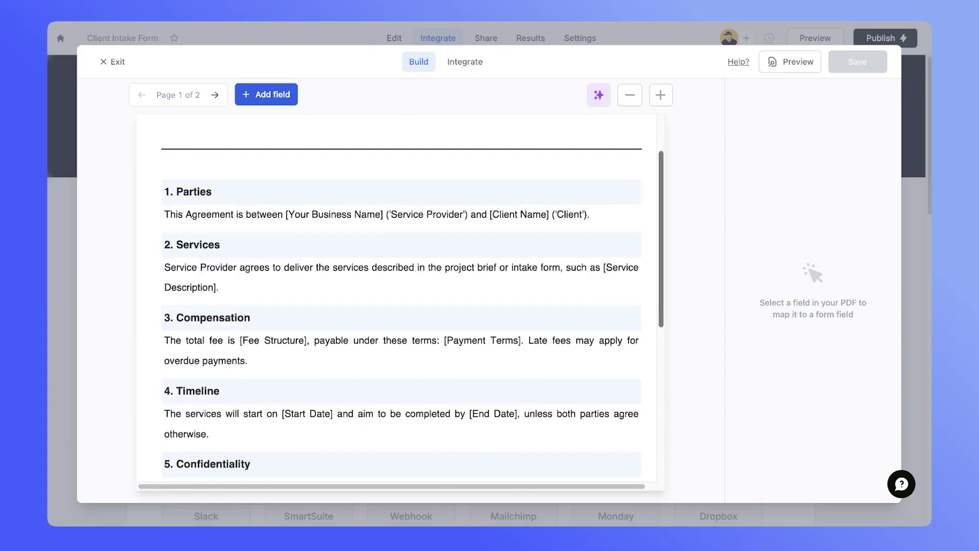
{"action": "scroll", "coordinate": [398, 301], "scroll_direction": "up", "scroll_amount": 2}
{"action": "left_click", "coordinate": [215, 95]}
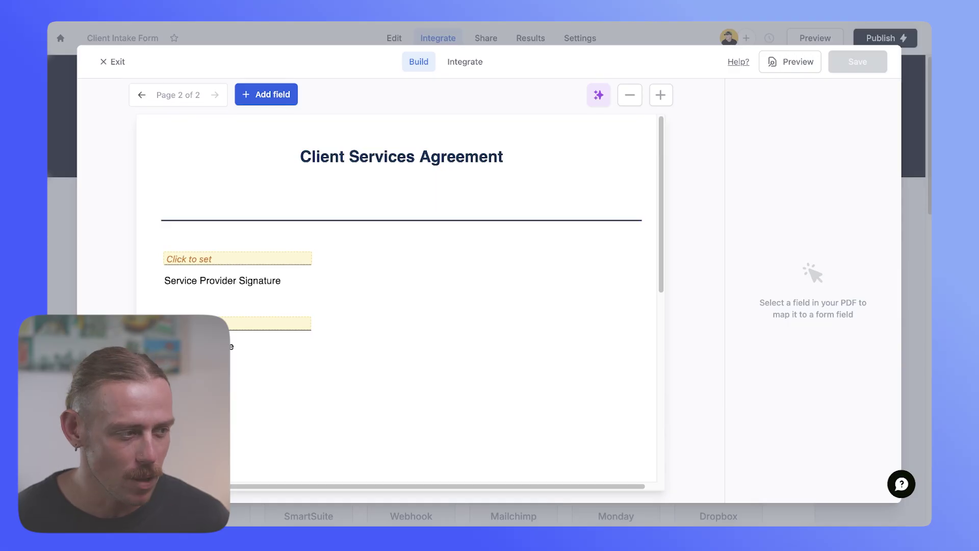
{"action": "left_click", "coordinate": [142, 95]}
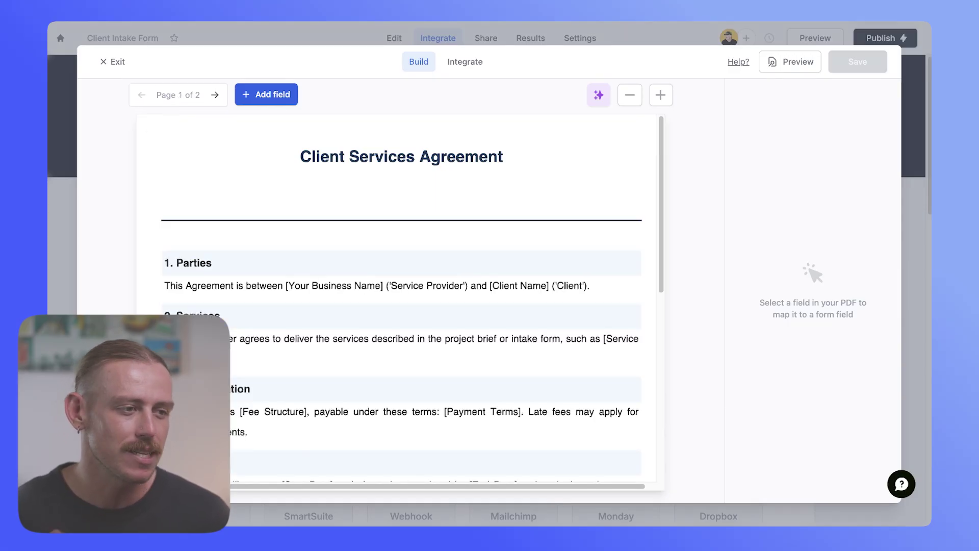
{"action": "left_click", "coordinate": [280, 105]}
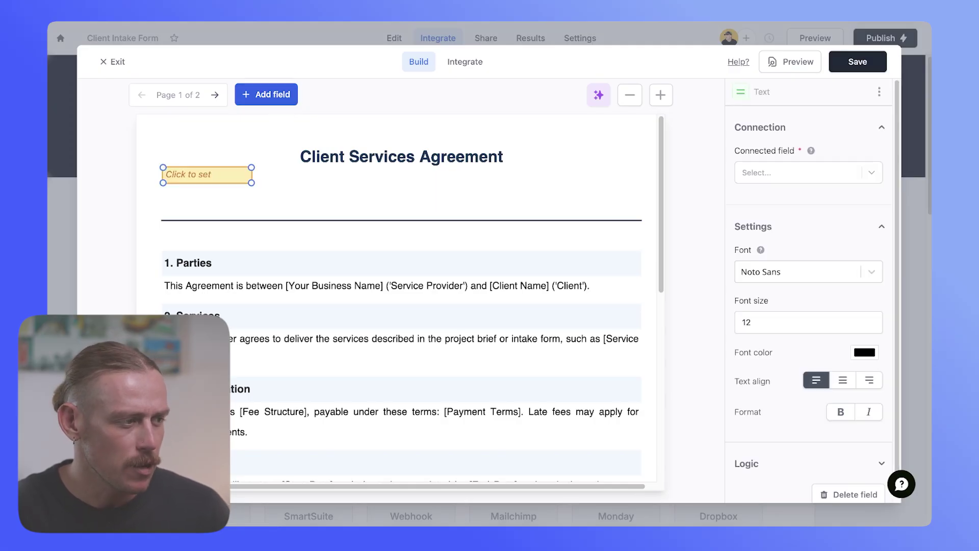
{"action": "left_click", "coordinate": [799, 172]}
{"action": "left_click", "coordinate": [724, 234]}
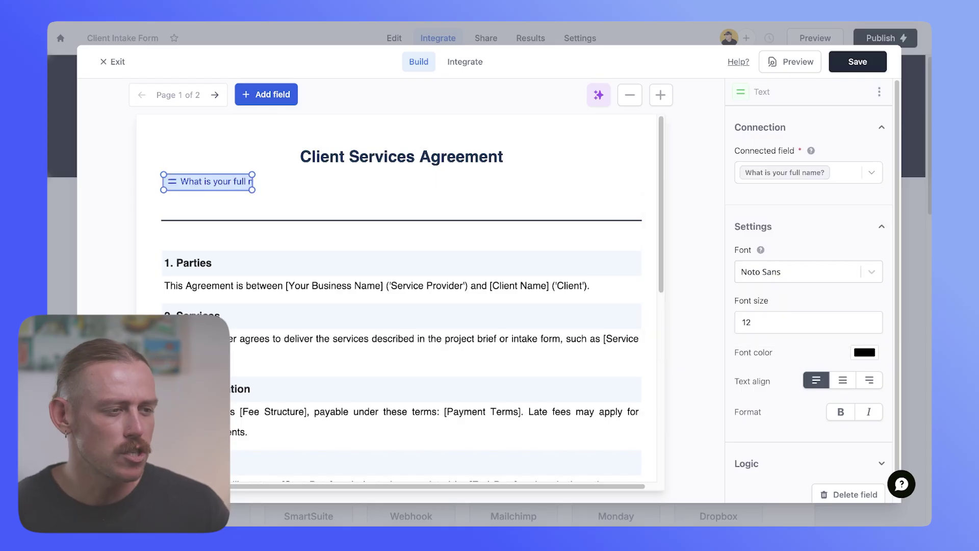
Add a phone number field below the name field, then save the PDF document.
{"action": "left_click", "coordinate": [275, 99]}
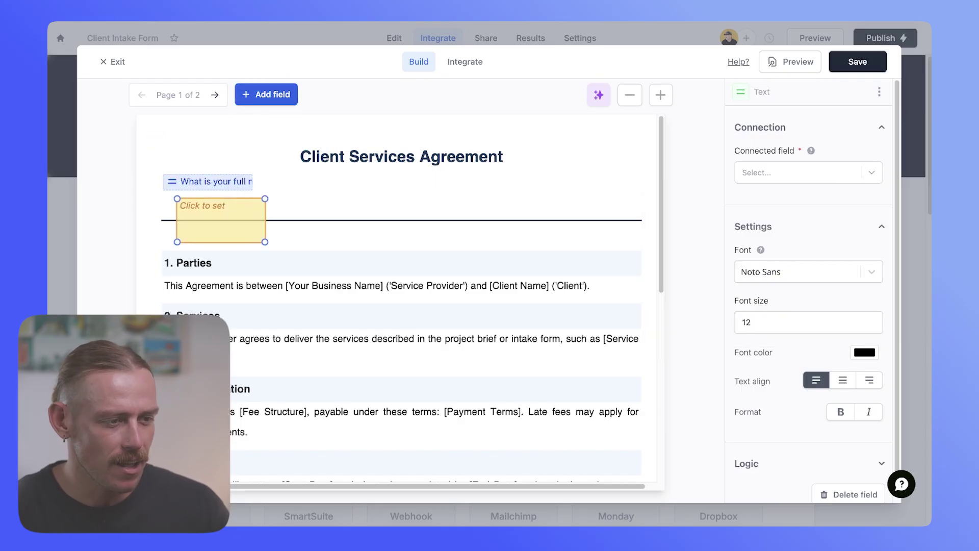
{"action": "left_click_drag", "start_coordinate": [221, 219], "coordinate": [255, 210]}
{"action": "left_click", "coordinate": [798, 172]}
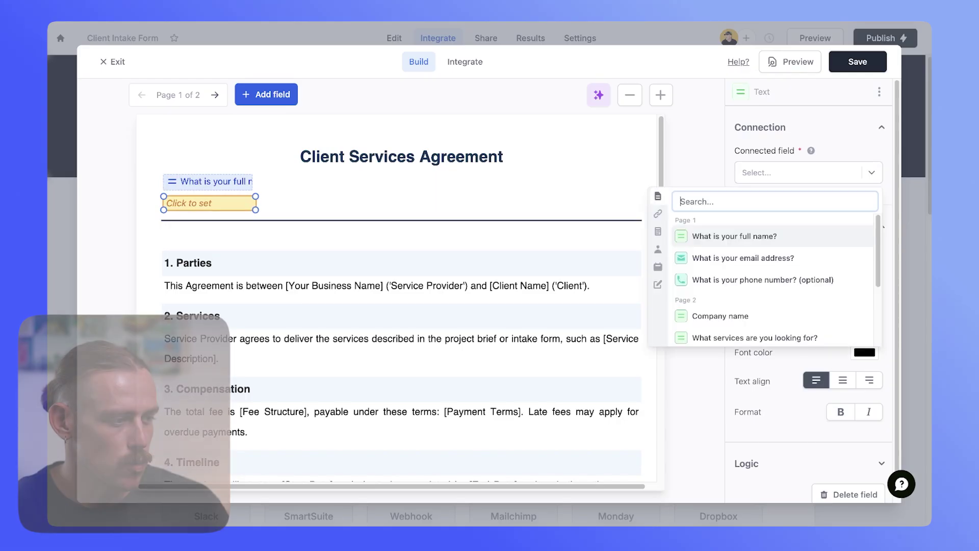
{"action": "scroll", "coordinate": [812, 275], "scroll_direction": "down", "scroll_amount": 1}
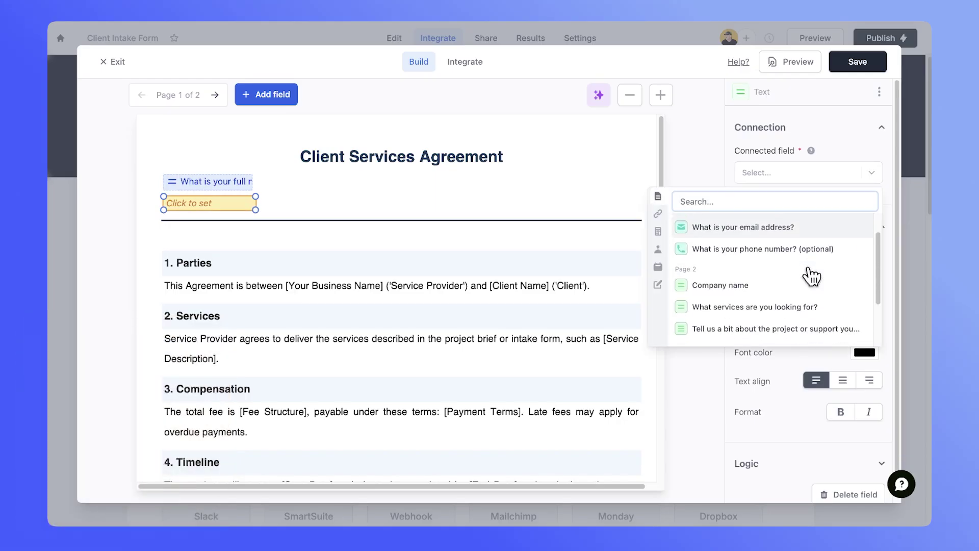
{"action": "left_click", "coordinate": [798, 249]}
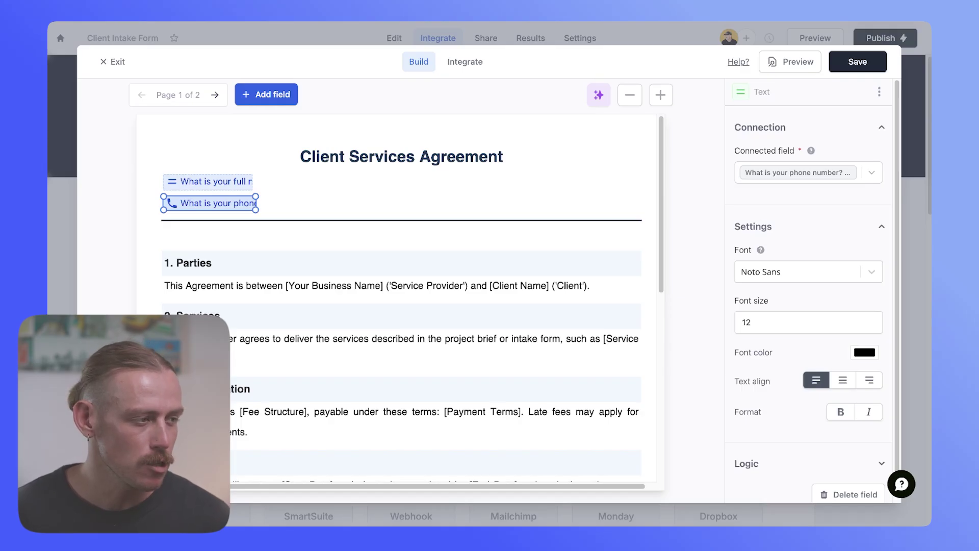
{"action": "left_click", "coordinate": [864, 60]}
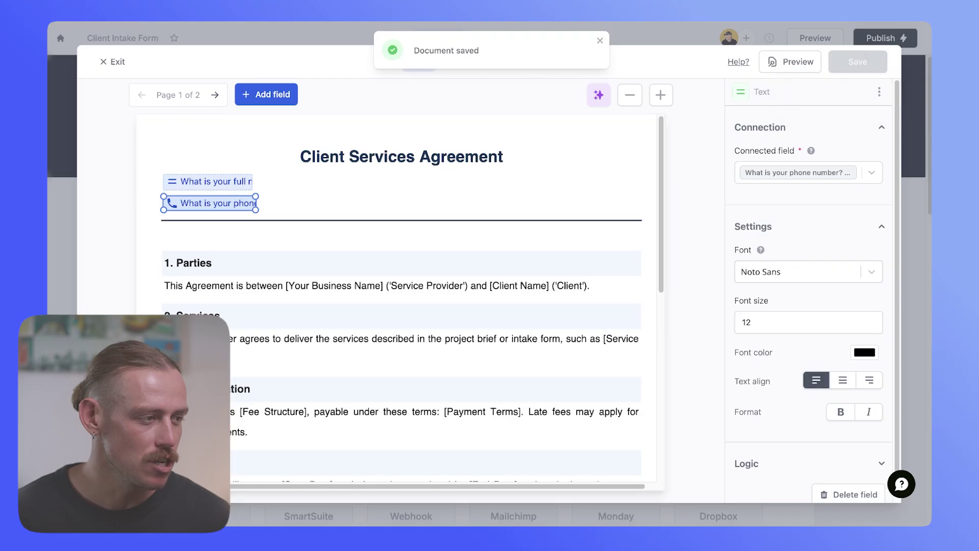
{"action": "key", "text": "Escape"}
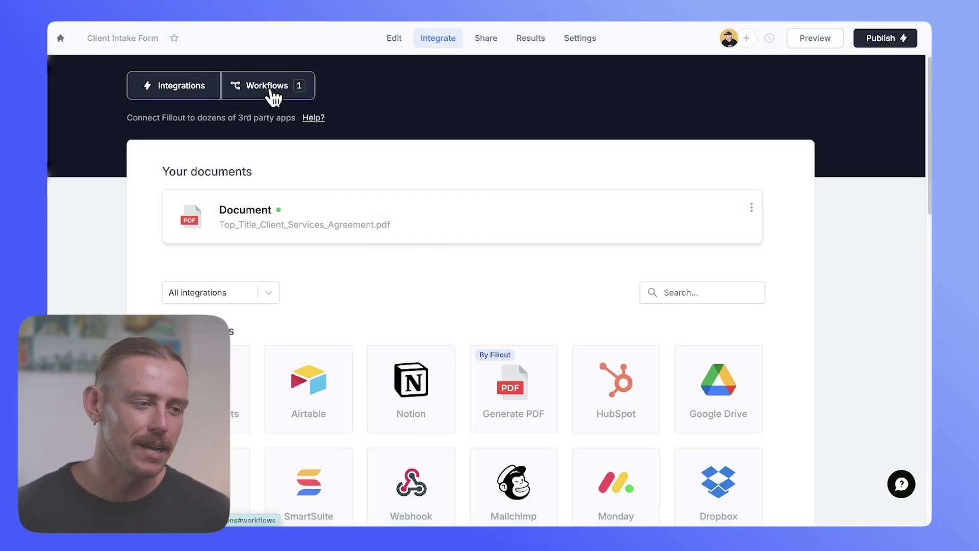
Pan the page logic map to trace the flow from the Cover through to the Ending page.
{"action": "left_click", "coordinate": [272, 91]}
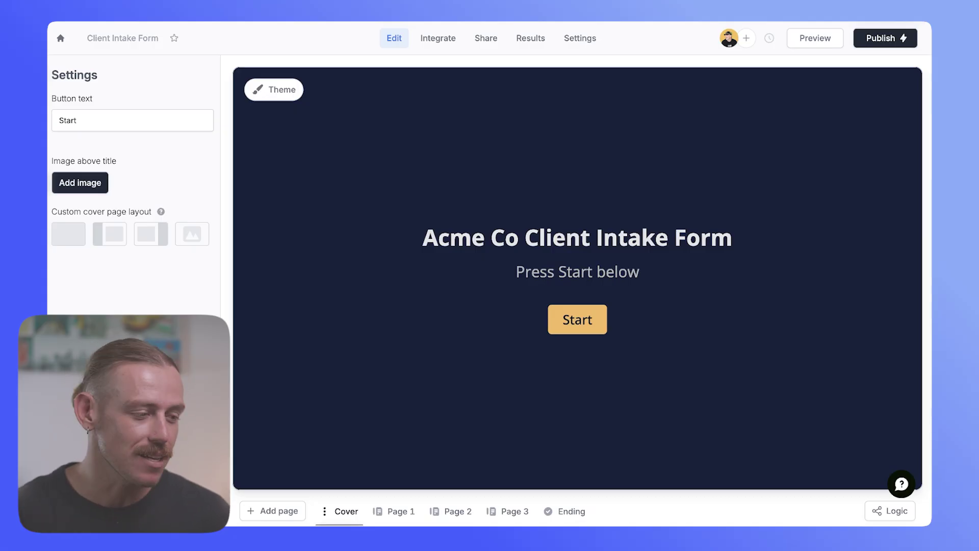
{"action": "left_click", "coordinate": [894, 517]}
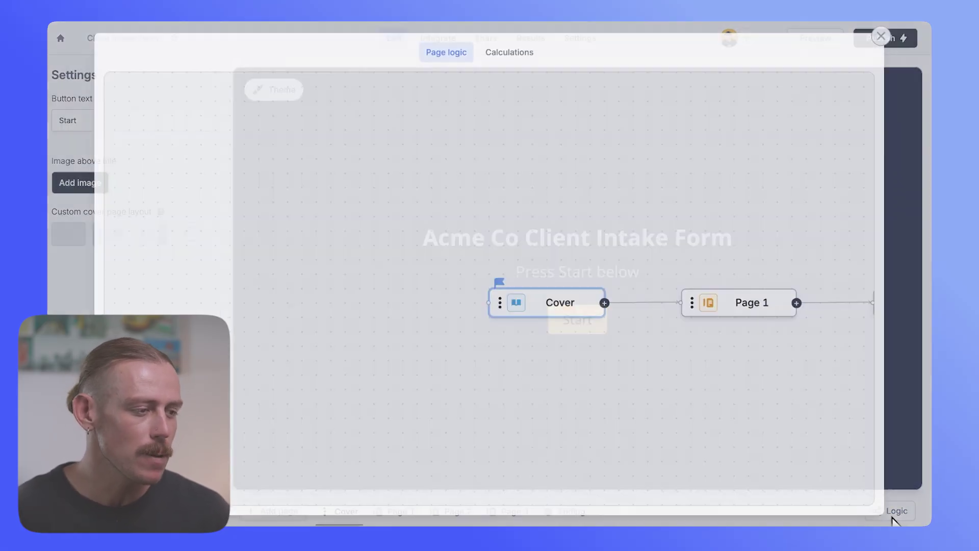
{"action": "left_click_drag", "start_coordinate": [787, 420], "coordinate": [505, 345]}
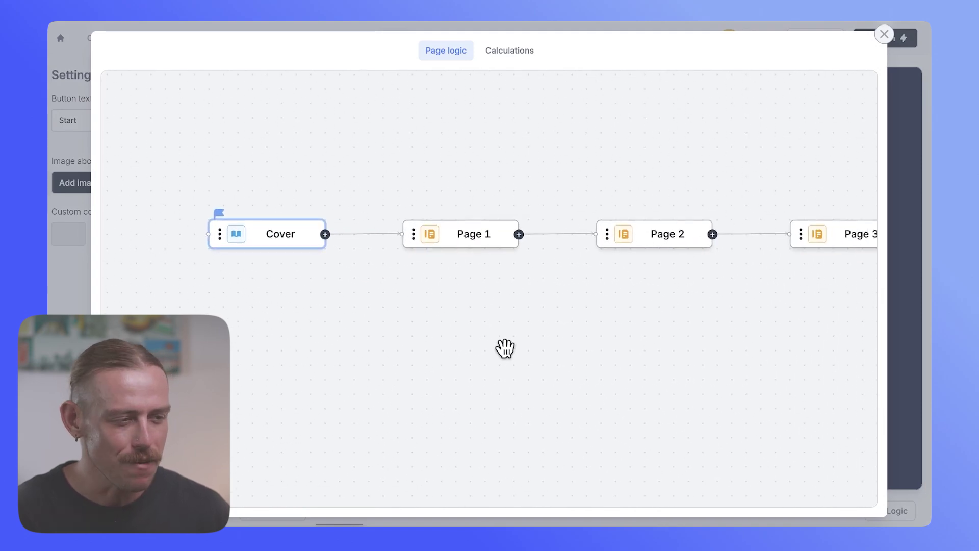
{"action": "left_click_drag", "start_coordinate": [624, 401], "coordinate": [638, 386]}
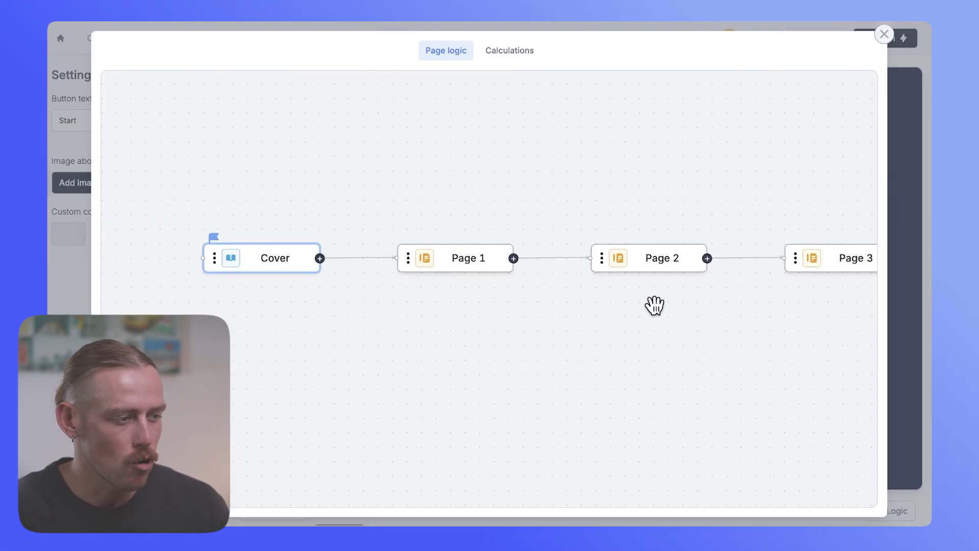
{"action": "left_click_drag", "start_coordinate": [785, 337], "coordinate": [499, 360]}
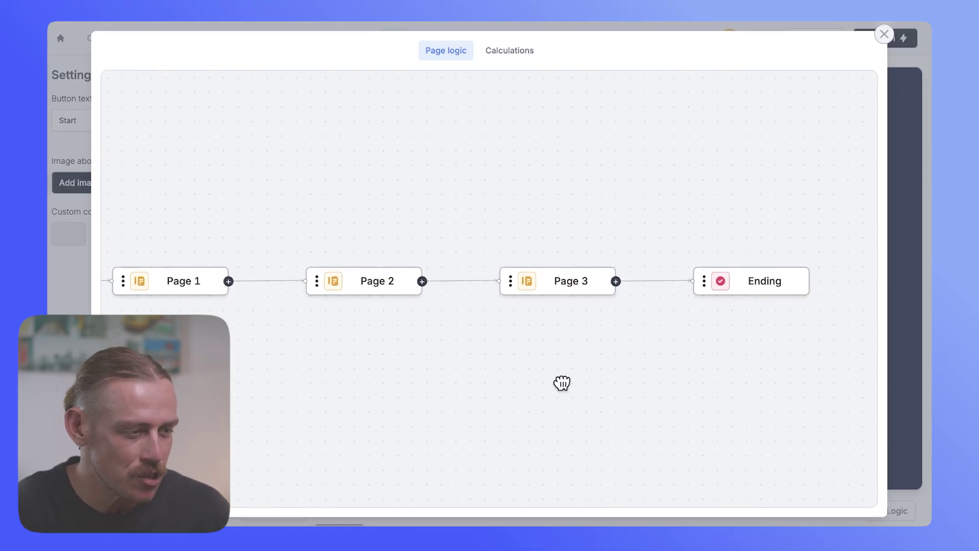
{"action": "left_click_drag", "start_coordinate": [561, 383], "coordinate": [726, 313]}
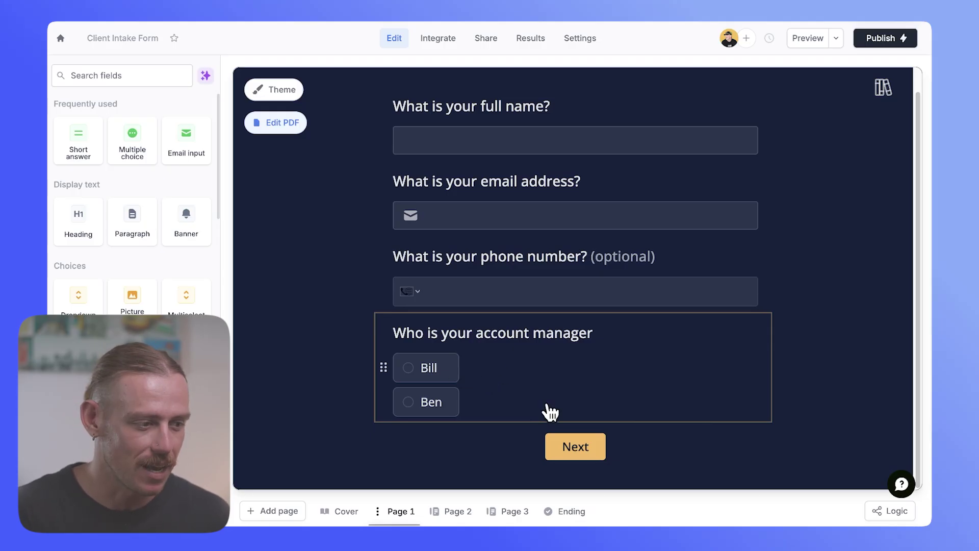
In the page logic map, replace the Page 1→2 and 2→3 links with branches from Page 1 to Pages 2 and 3.
{"action": "left_click", "coordinate": [887, 511]}
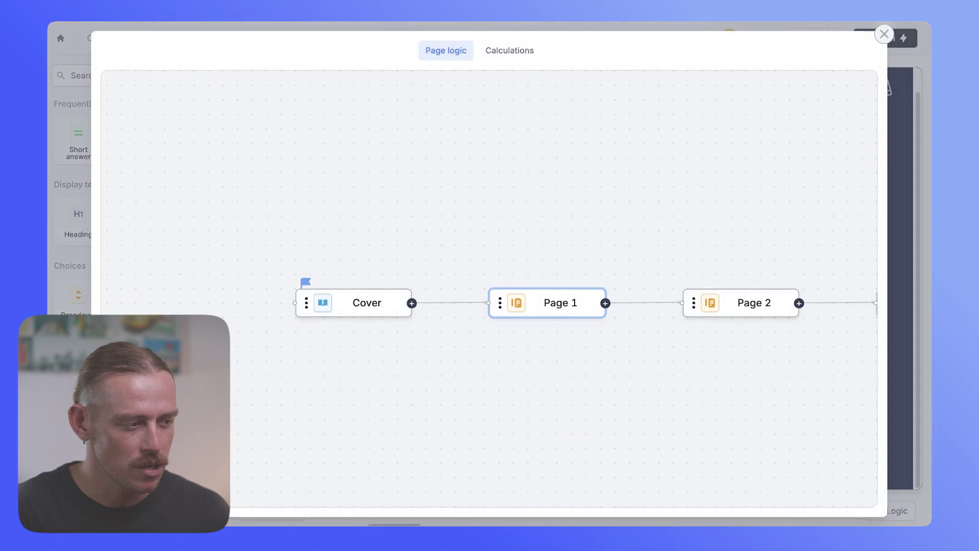
{"action": "left_click_drag", "start_coordinate": [750, 313], "coordinate": [748, 223]}
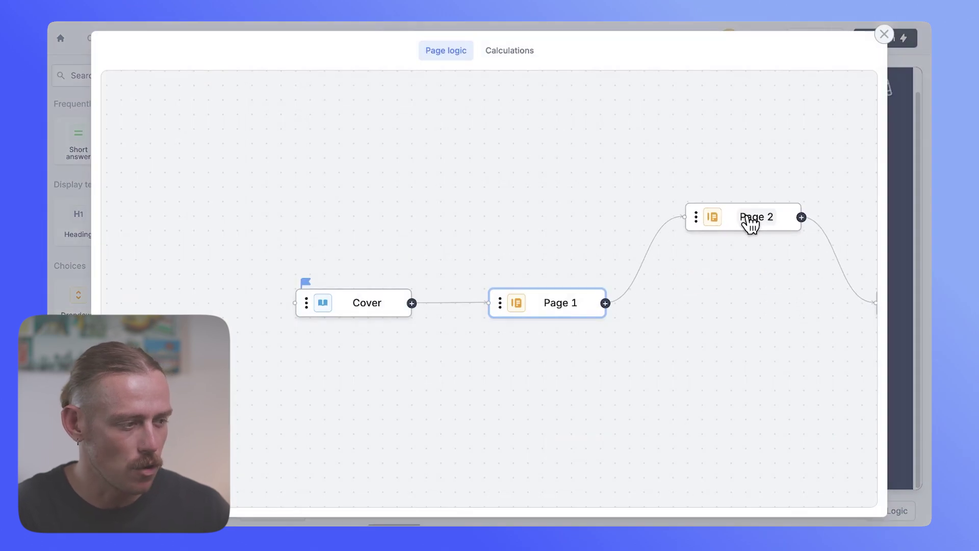
{"action": "left_click_drag", "start_coordinate": [799, 315], "coordinate": [586, 359]}
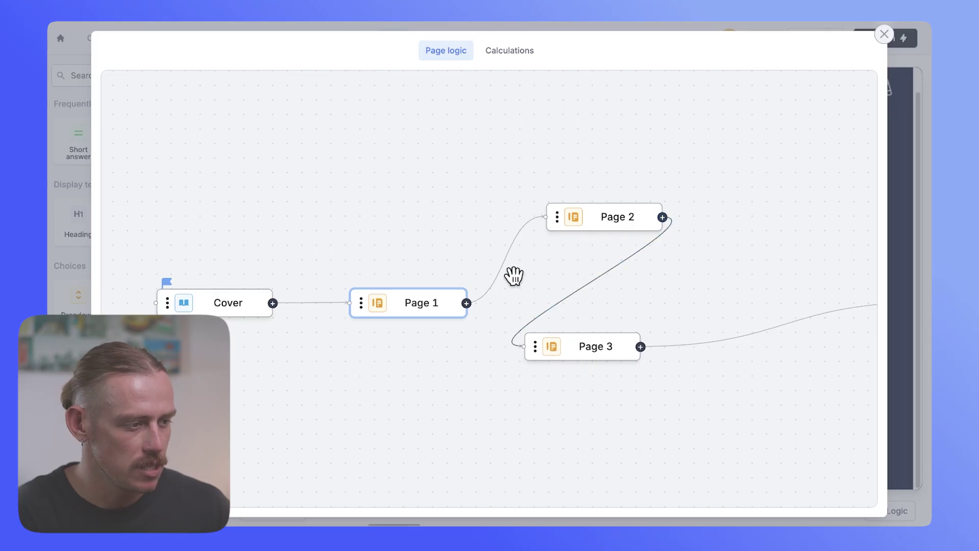
{"action": "left_click", "coordinate": [506, 260]}
{"action": "left_click", "coordinate": [592, 281]}
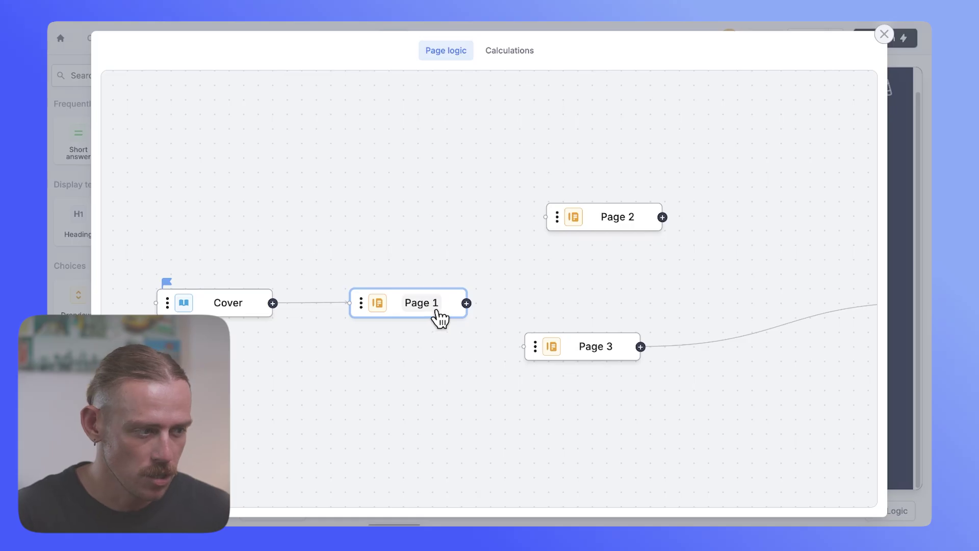
{"action": "left_click_drag", "start_coordinate": [564, 341], "coordinate": [605, 375]}
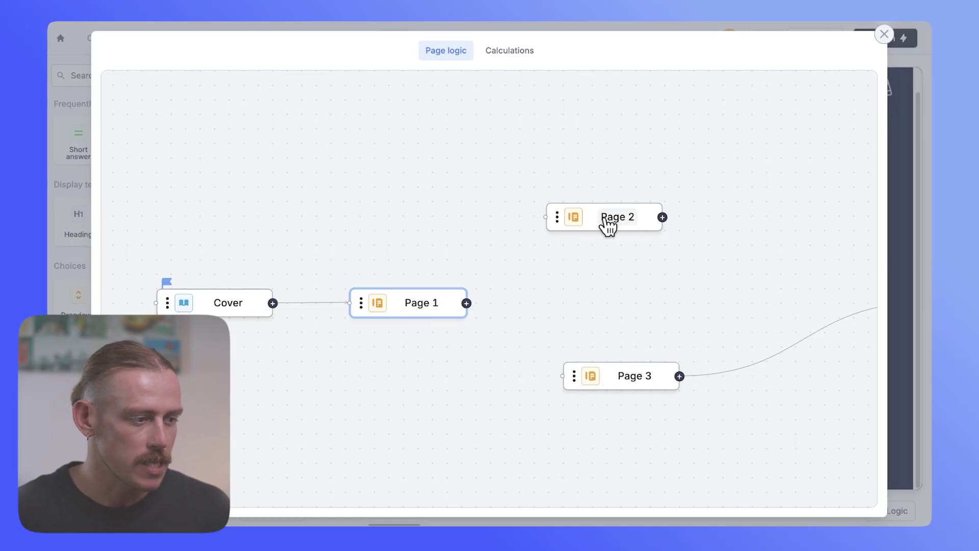
{"action": "left_click_drag", "start_coordinate": [607, 227], "coordinate": [608, 260]}
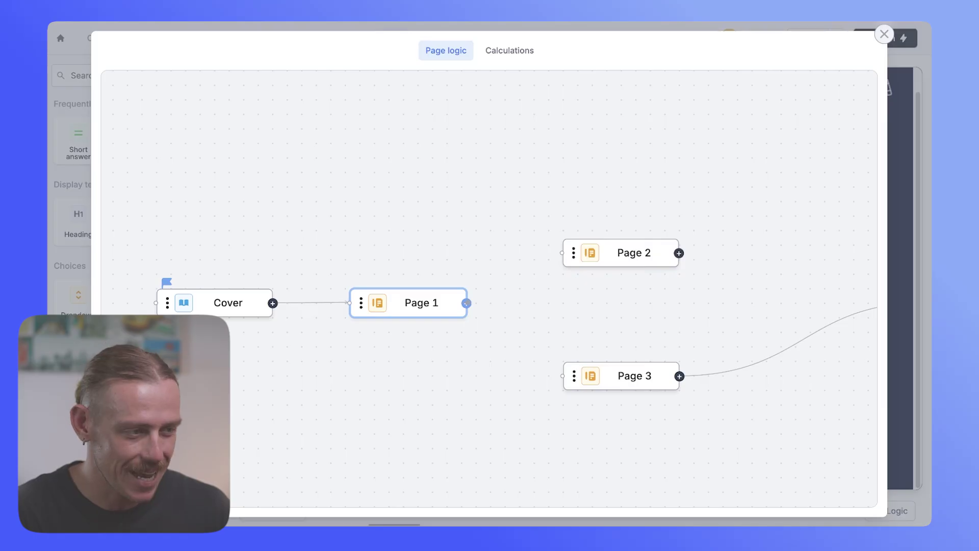
{"action": "left_click_drag", "start_coordinate": [466, 303], "coordinate": [561, 255]}
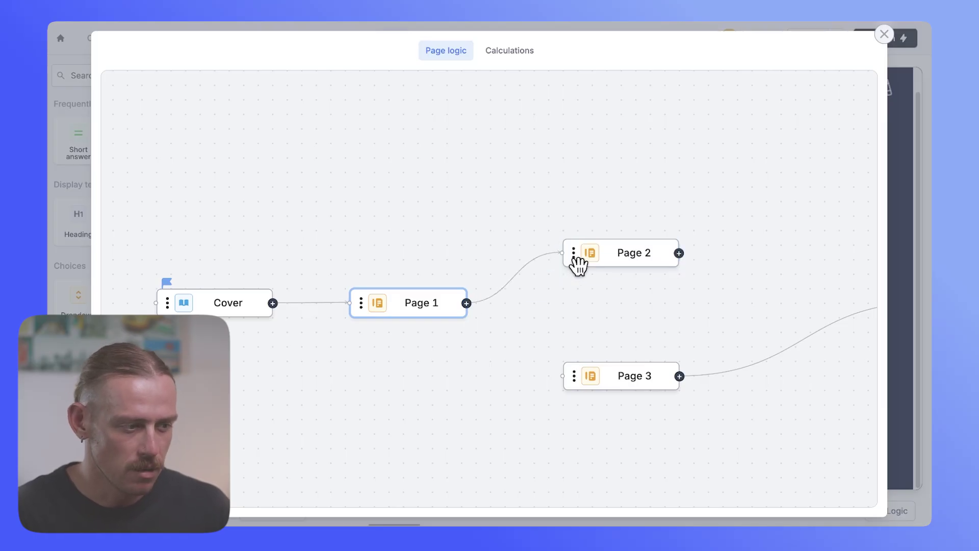
{"action": "left_click_drag", "start_coordinate": [466, 303], "coordinate": [563, 380]}
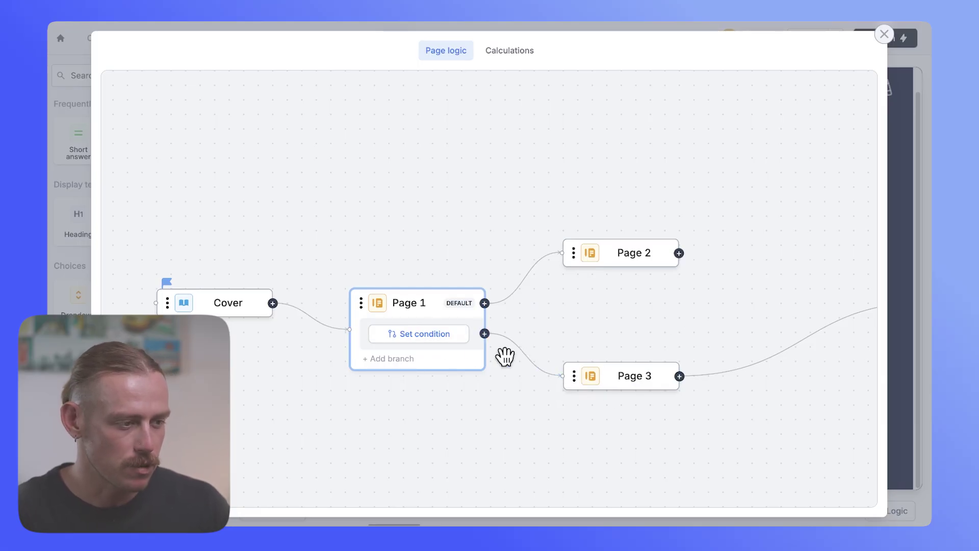
Give the Page 3 branch the condition 'Who is your account manager equals Bill'.
{"action": "left_click", "coordinate": [451, 340]}
{"action": "left_click", "coordinate": [422, 377]}
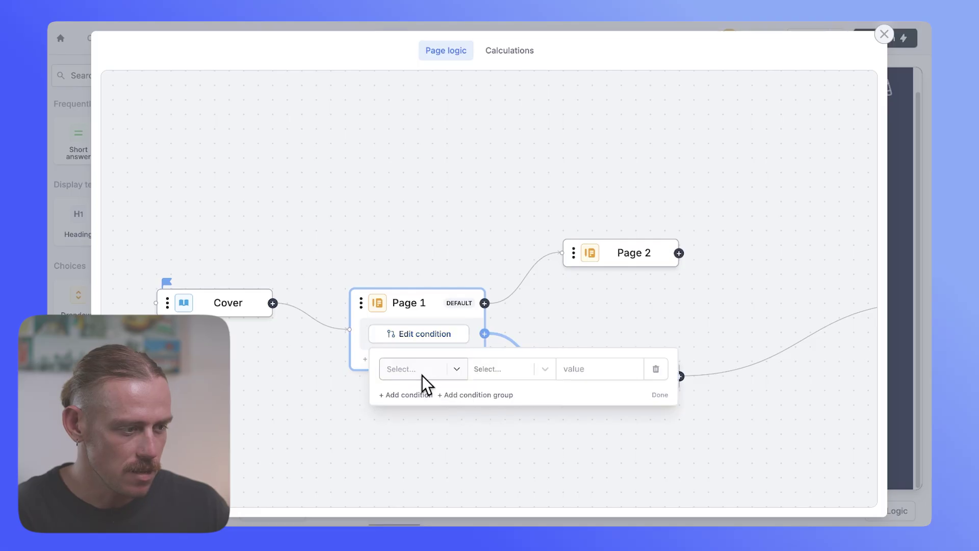
{"action": "left_click", "coordinate": [413, 369]}
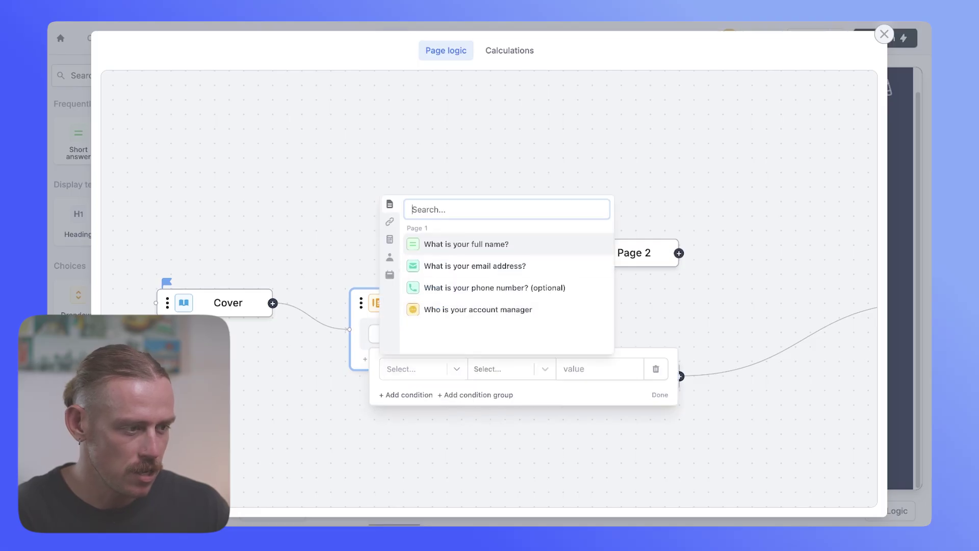
{"action": "left_click", "coordinate": [469, 309]}
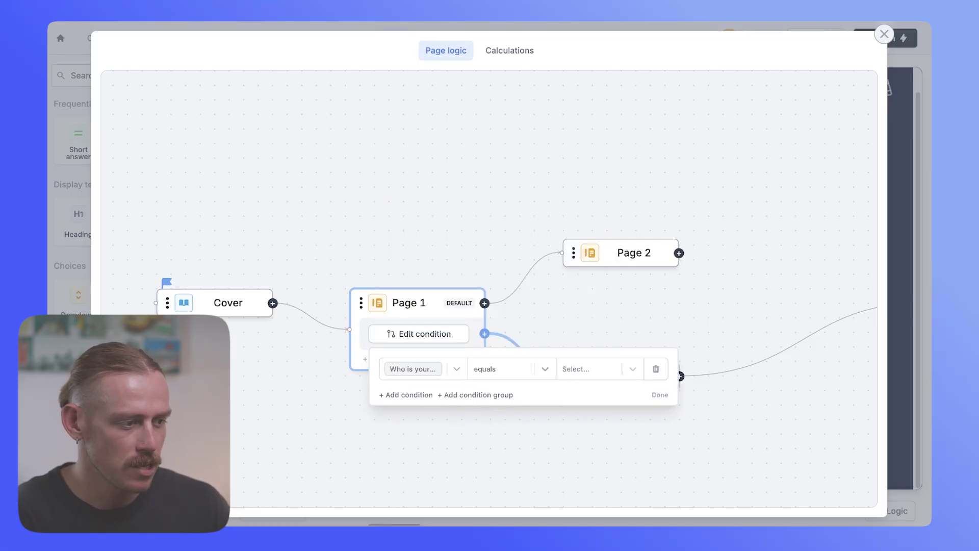
{"action": "left_click", "coordinate": [592, 368]}
{"action": "left_click", "coordinate": [568, 397]}
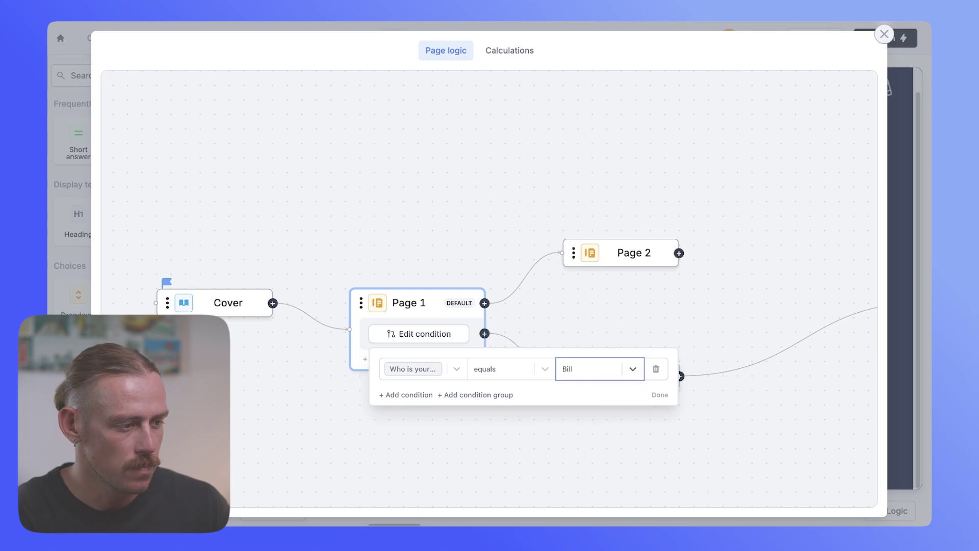
{"action": "left_click", "coordinate": [630, 454]}
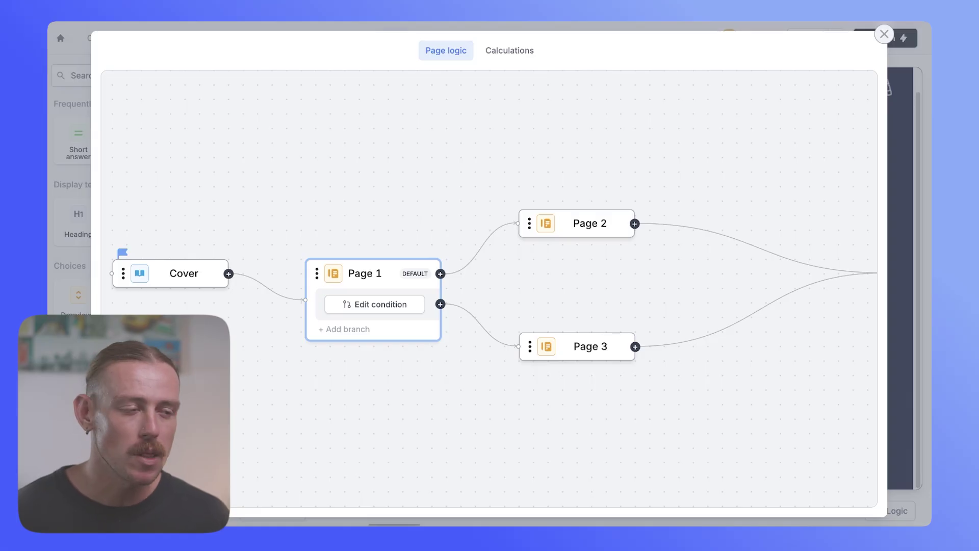
Create a new number calculation named 'Lead Scoring'.
{"action": "left_click", "coordinate": [511, 53]}
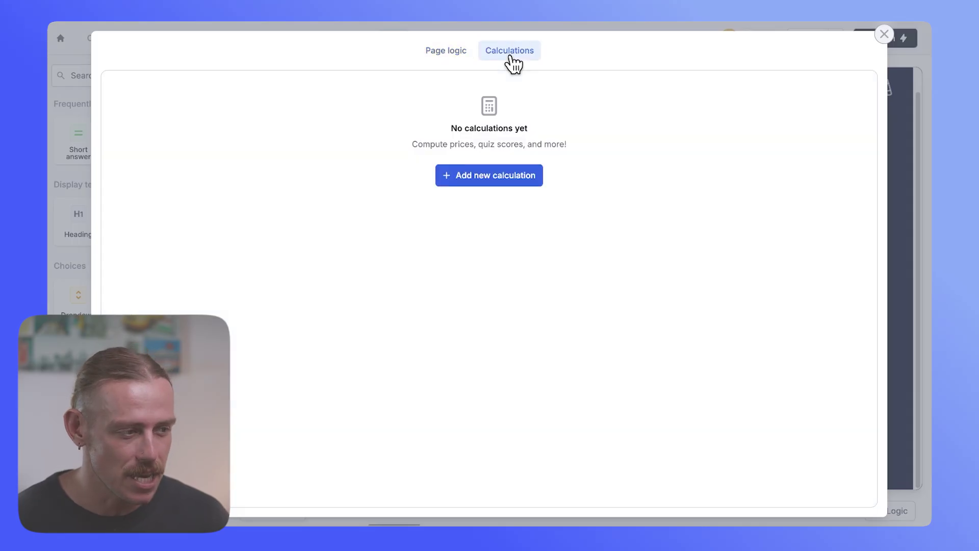
{"action": "left_click", "coordinate": [504, 188]}
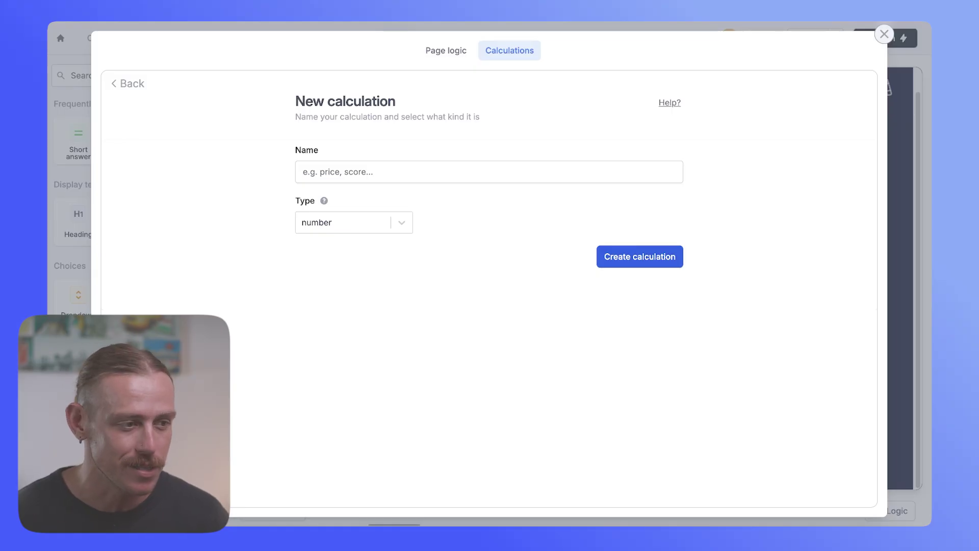
{"action": "left_click", "coordinate": [357, 172]}
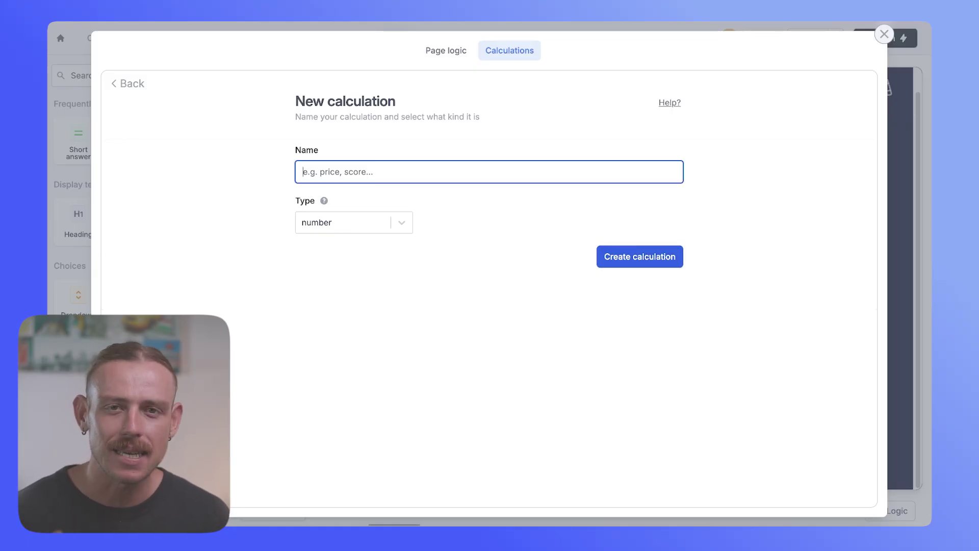
{"action": "type", "text": "Lead Scoring"}
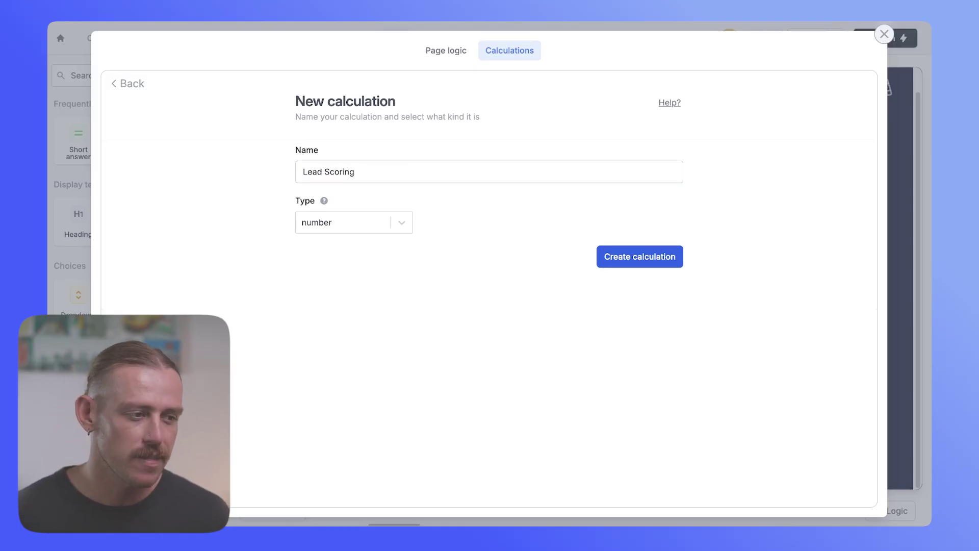
{"action": "left_click", "coordinate": [353, 222]}
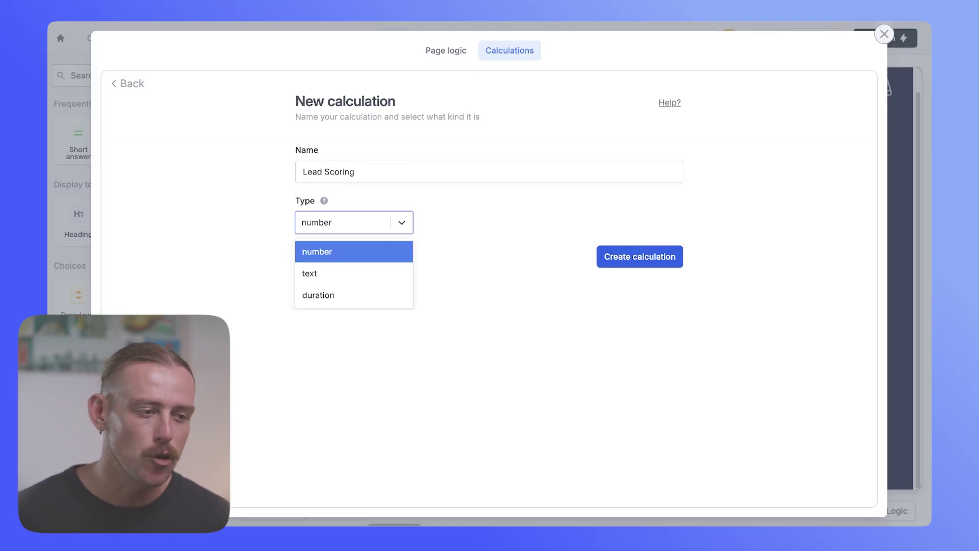
{"action": "left_click", "coordinate": [317, 251]}
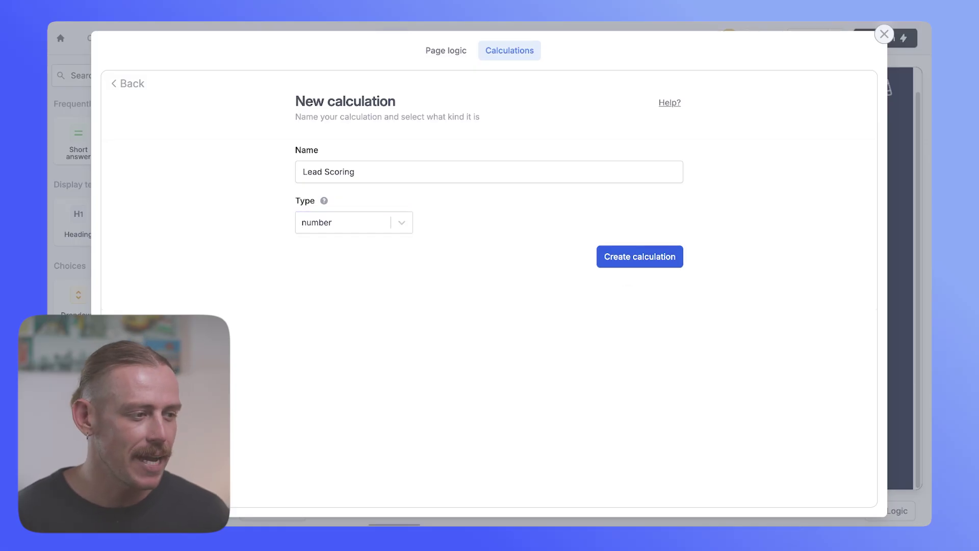
{"action": "left_click", "coordinate": [639, 256]}
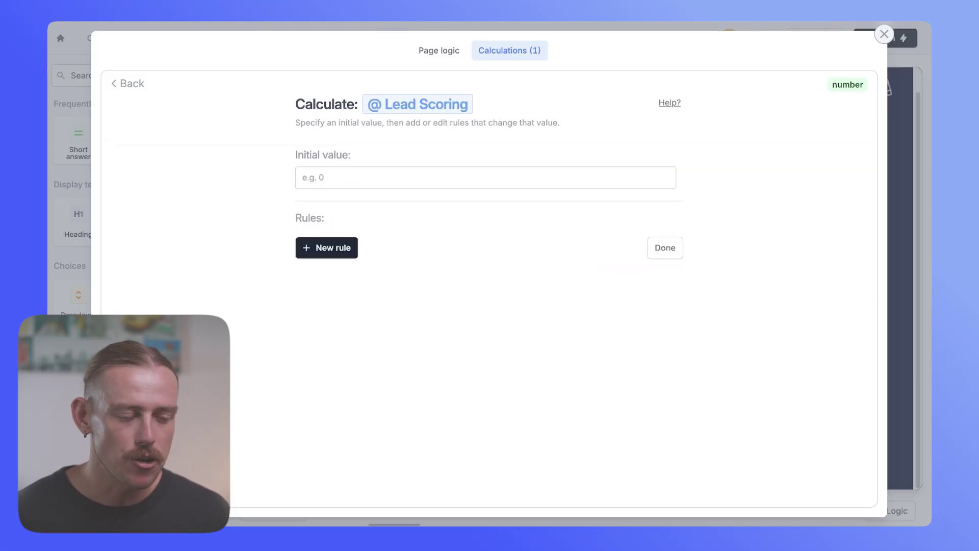
Add a Lead Scoring rule that applies when the account manager equals Bill.
{"action": "left_click", "coordinate": [327, 247]}
{"action": "left_click", "coordinate": [377, 270]}
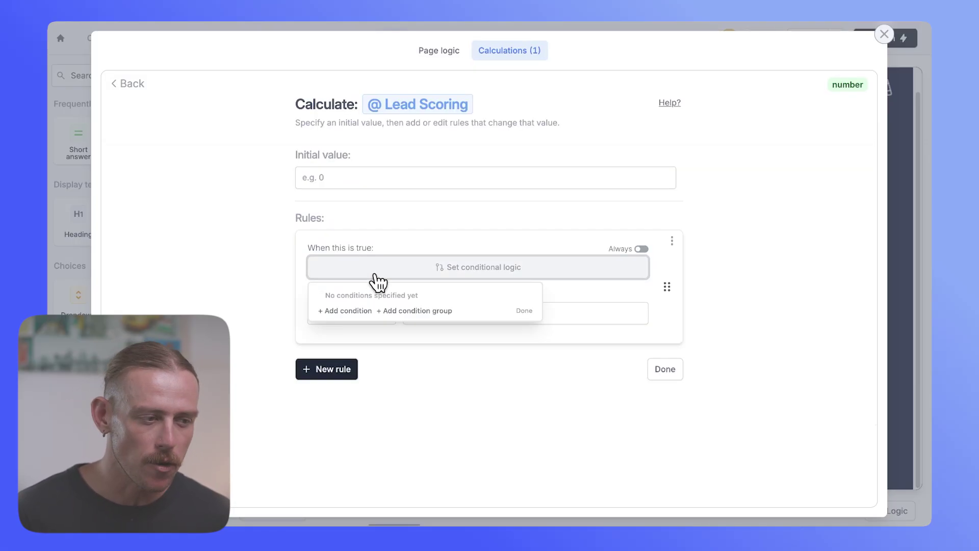
{"action": "left_click", "coordinate": [353, 310]}
{"action": "left_click", "coordinate": [352, 304]}
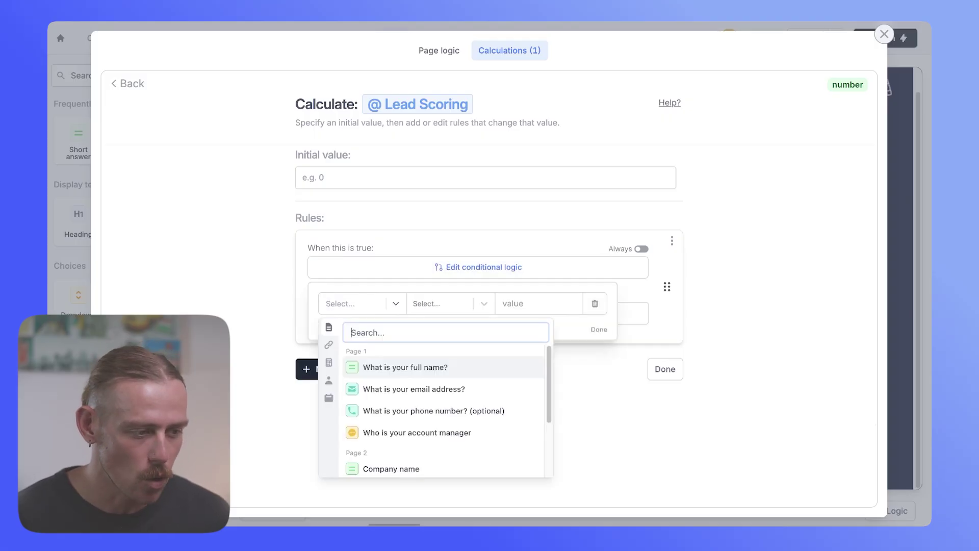
{"action": "left_click", "coordinate": [442, 431]}
{"action": "left_click", "coordinate": [515, 303]}
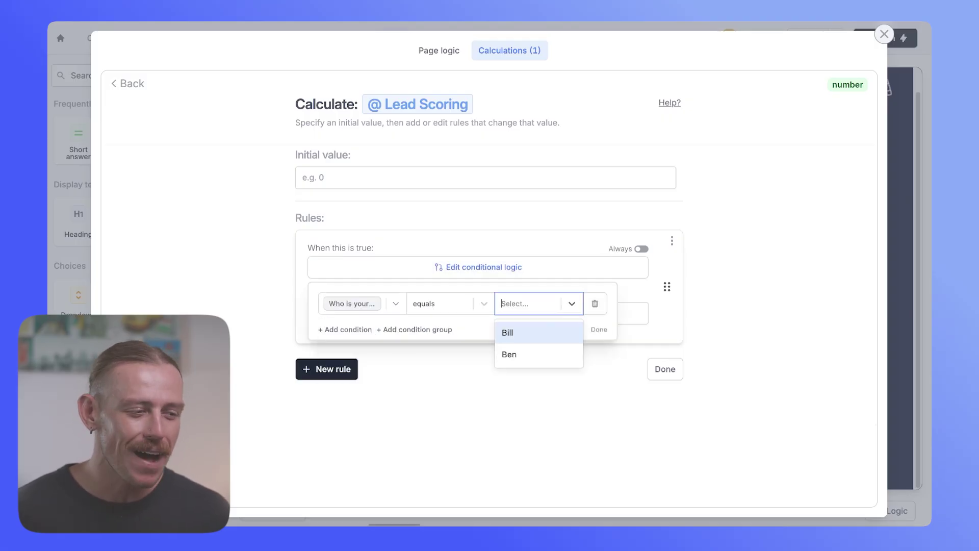
{"action": "left_click", "coordinate": [510, 332]}
{"action": "left_click", "coordinate": [599, 329]}
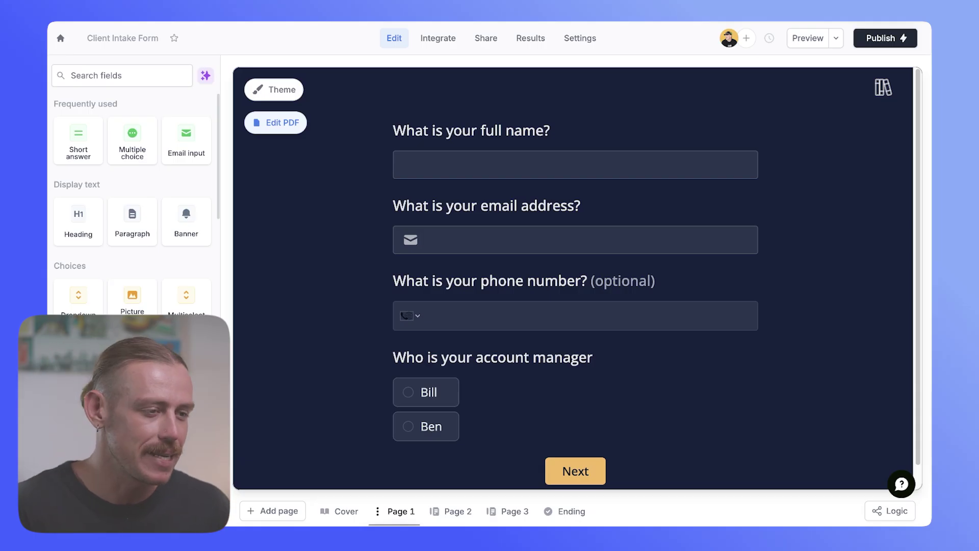
{"action": "scroll", "coordinate": [576, 278], "scroll_direction": "down", "scroll_amount": 1}
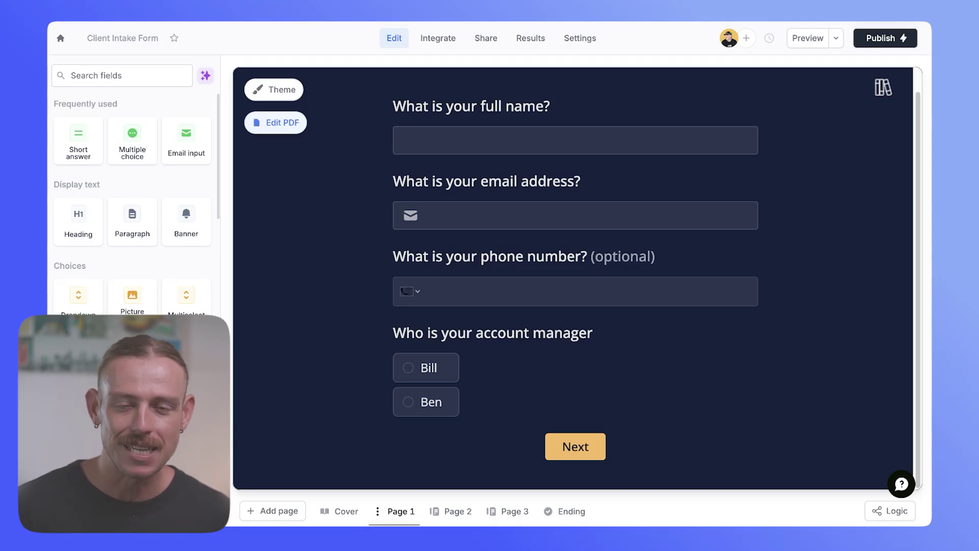
Add 'name' and 'email' URL parameters in the form's settings.
{"action": "left_click", "coordinate": [580, 40]}
{"action": "left_click", "coordinate": [275, 197]}
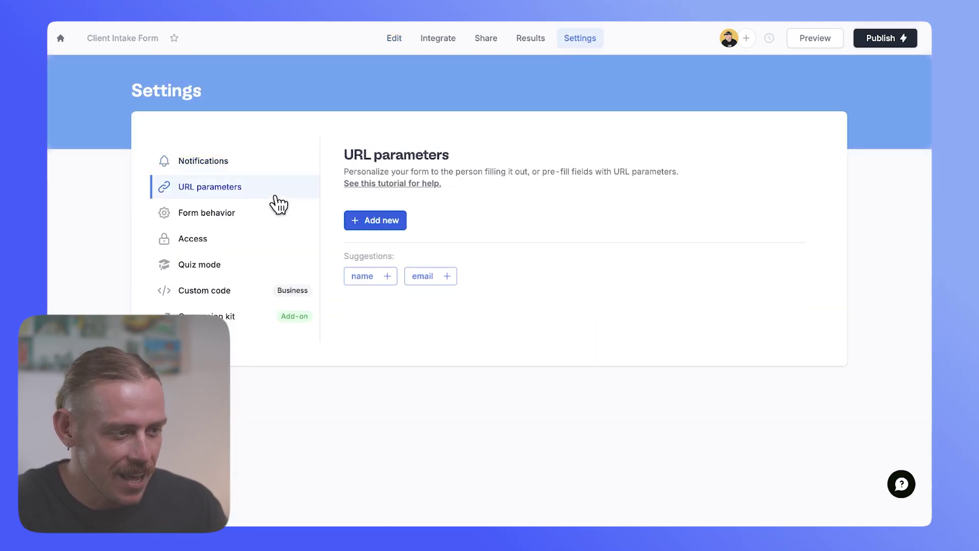
{"action": "left_click", "coordinate": [387, 277]}
{"action": "left_click", "coordinate": [375, 238]}
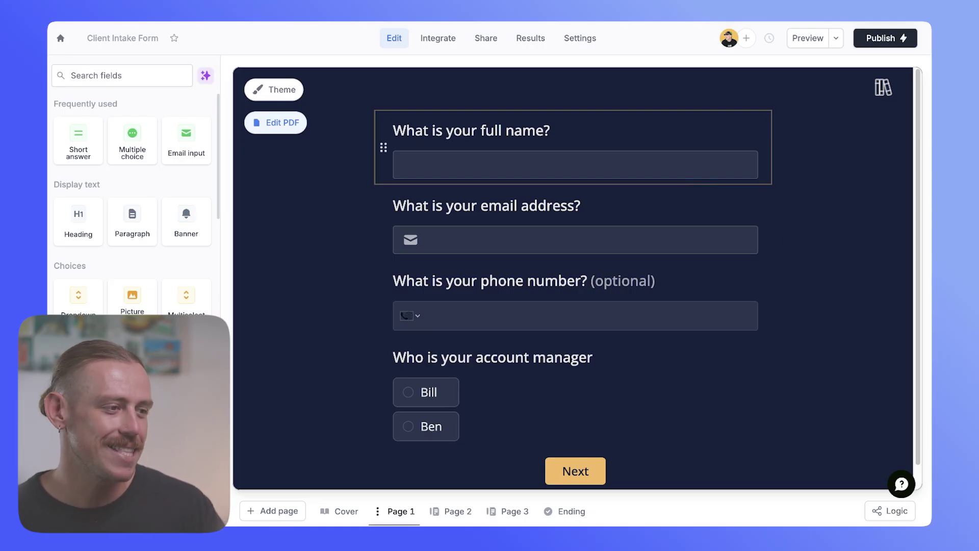
Set the full name question's default value to the 'name' URL parameter.
{"action": "left_click", "coordinate": [619, 157]}
{"action": "left_click", "coordinate": [791, 122]}
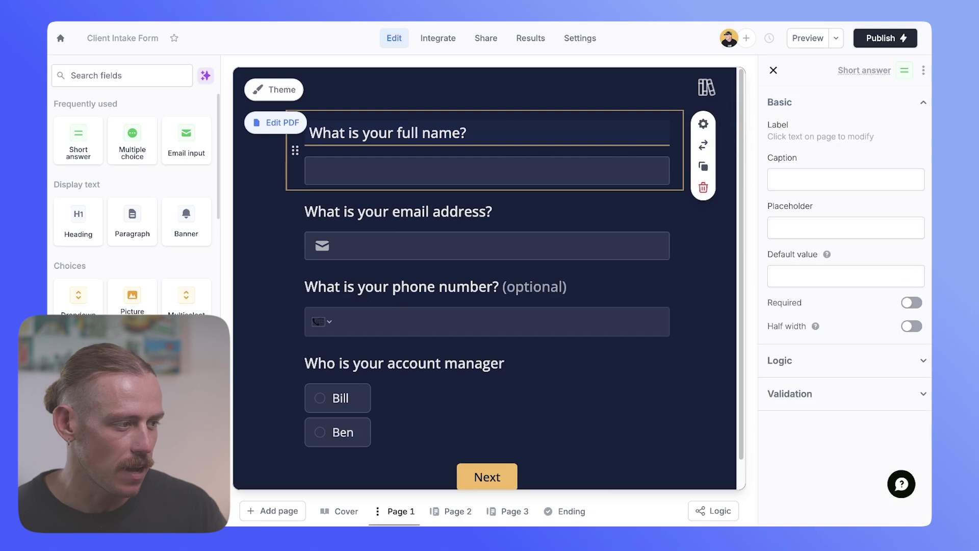
{"action": "mouse_move", "coordinate": [827, 254]}
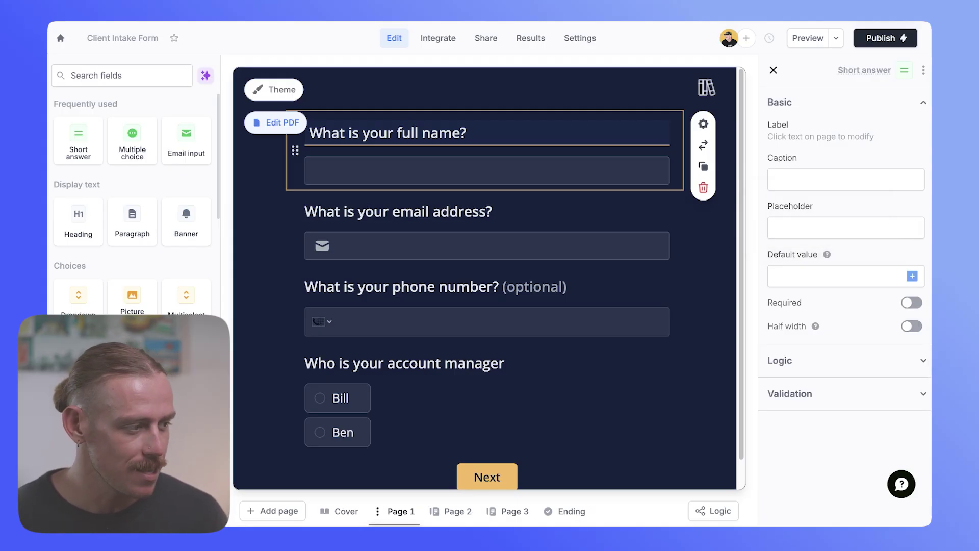
{"action": "left_click", "coordinate": [912, 276]}
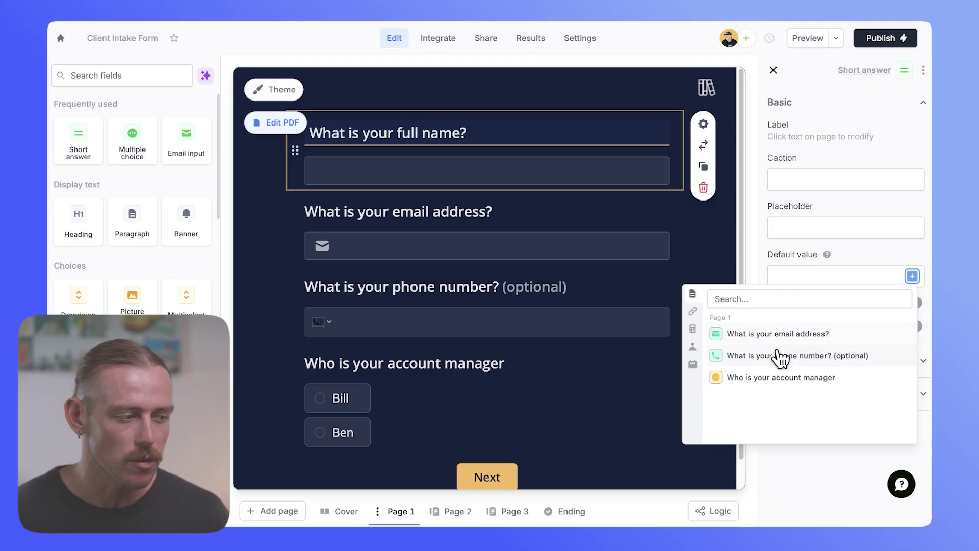
{"action": "left_click", "coordinate": [695, 312]}
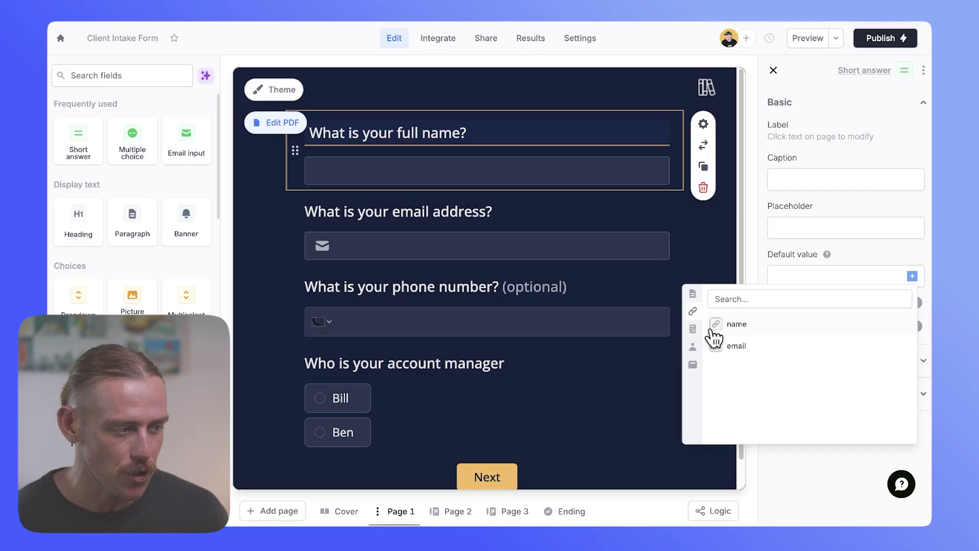
{"action": "left_click", "coordinate": [771, 331]}
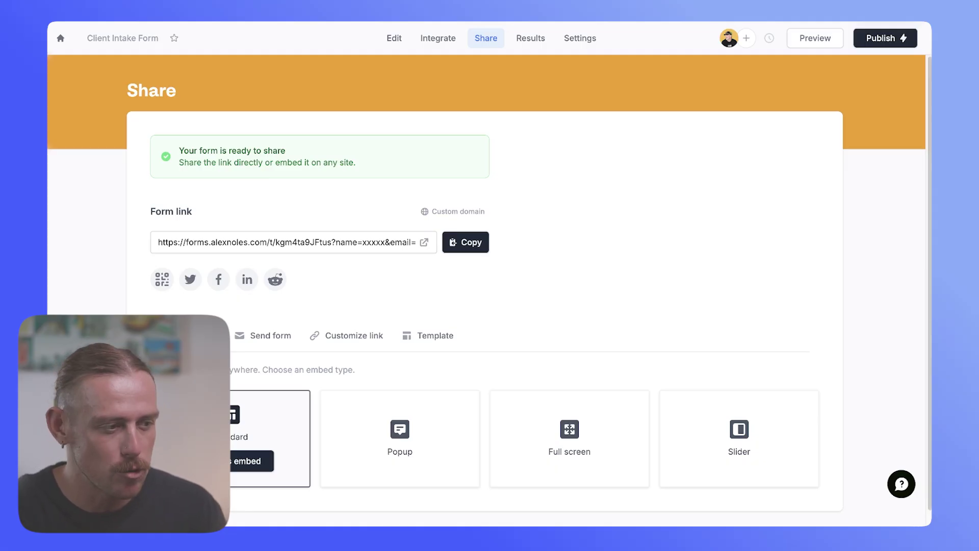
{"action": "left_click_drag", "start_coordinate": [335, 241], "coordinate": [416, 242]}
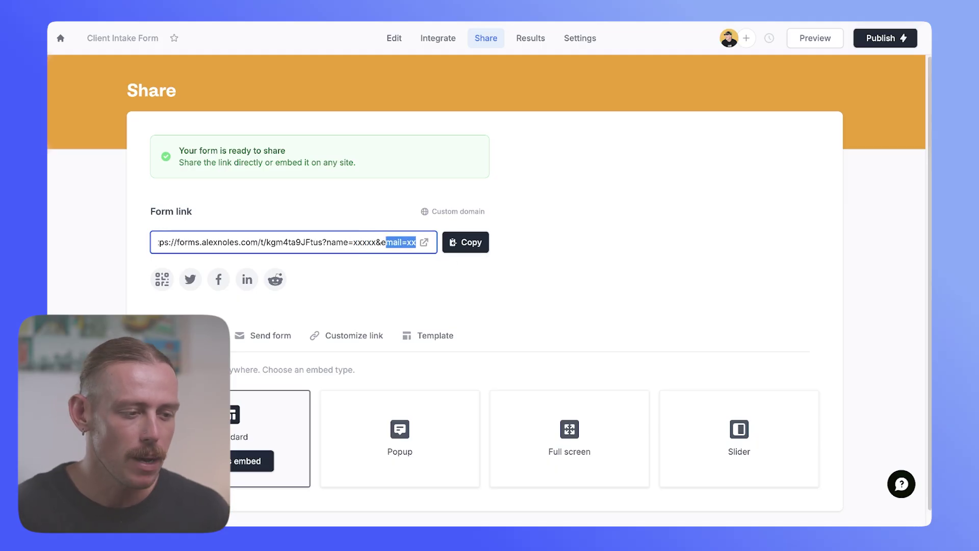
{"action": "left_click", "coordinate": [326, 306]}
{"action": "scroll", "coordinate": [282, 431], "scroll_direction": "down", "scroll_amount": 1}
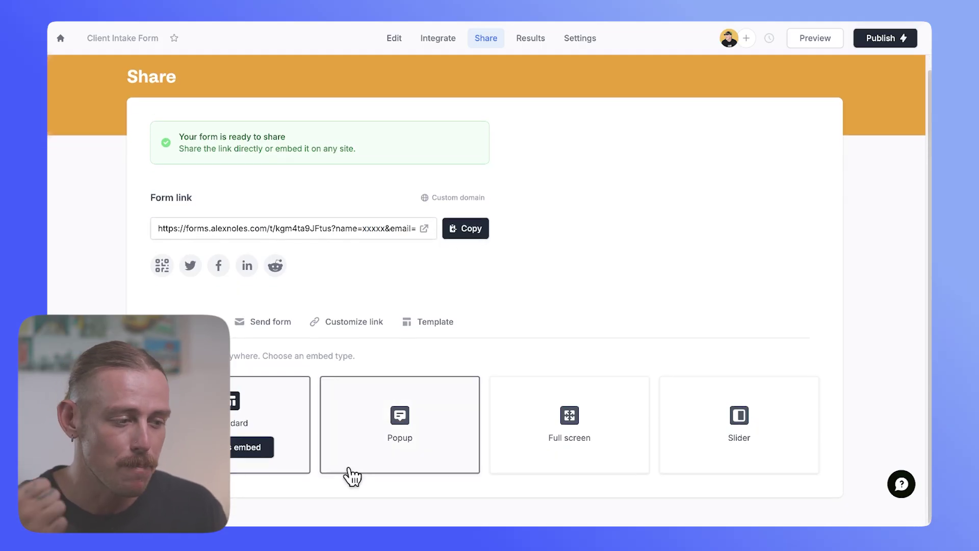